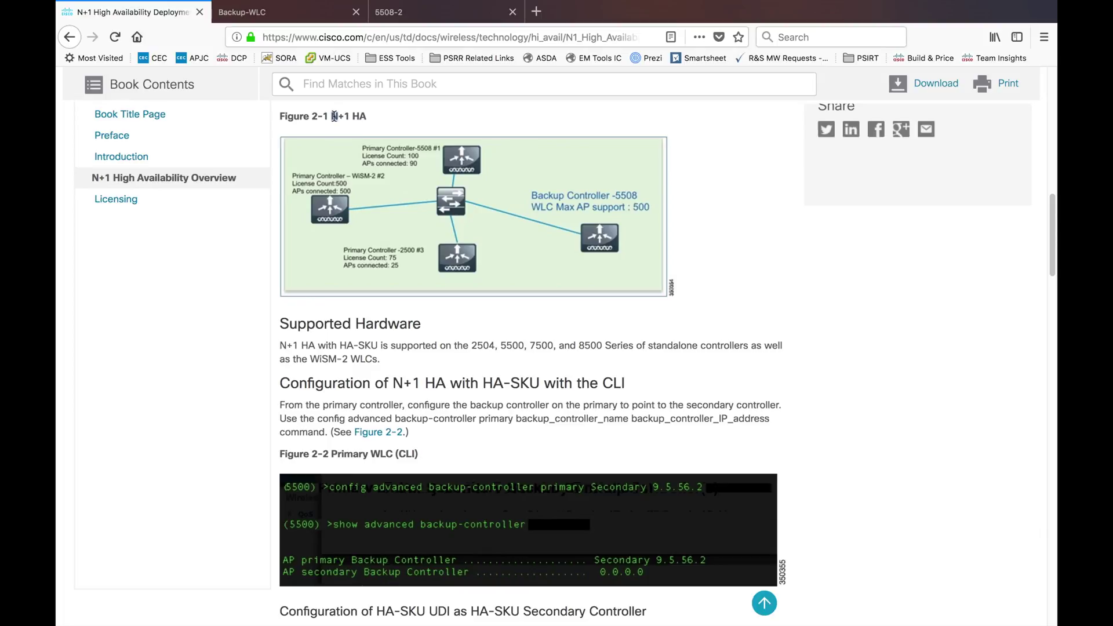
Step: Highlight the N+1 HA figure caption and scroll through the guide
double_click(350, 117)
scroll(484, 134, "up", 15)
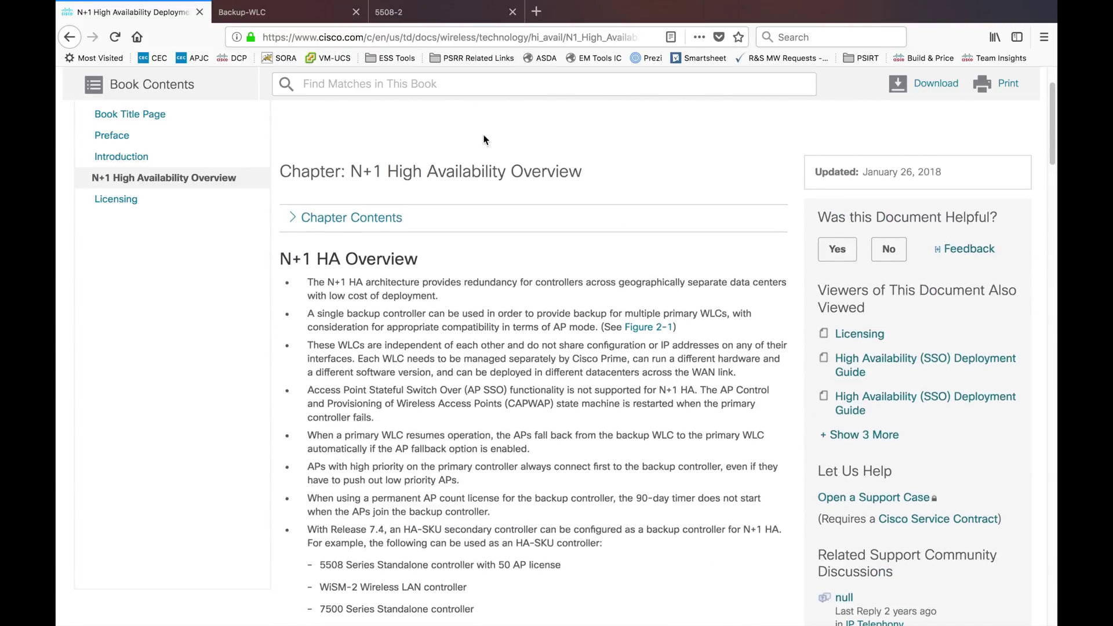
scroll(486, 139, "down", 13)
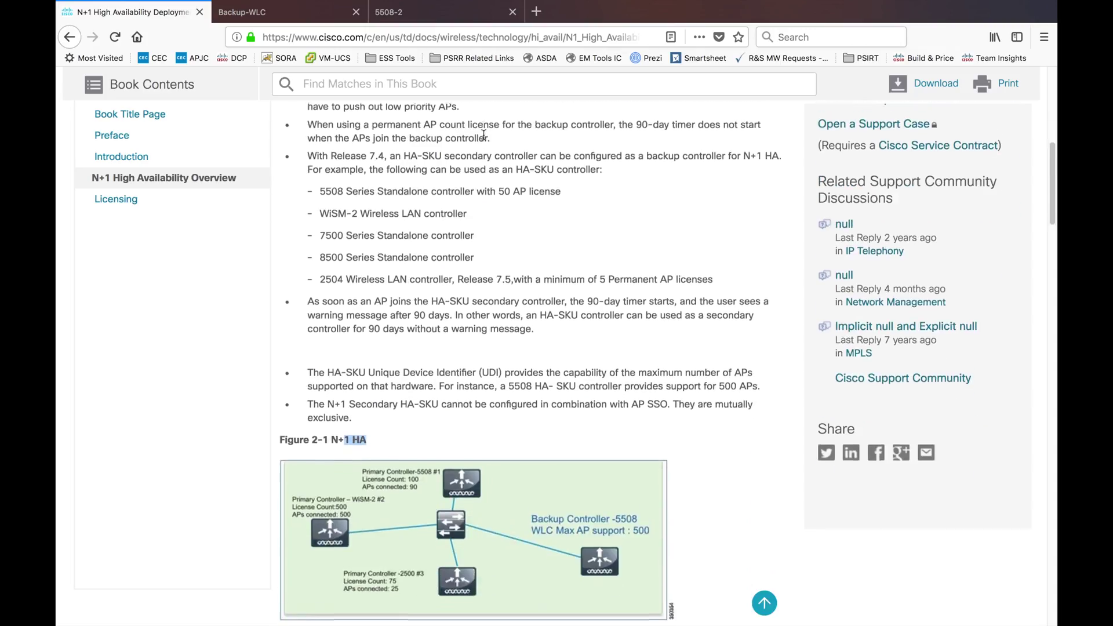
scroll(483, 135, "up", 3)
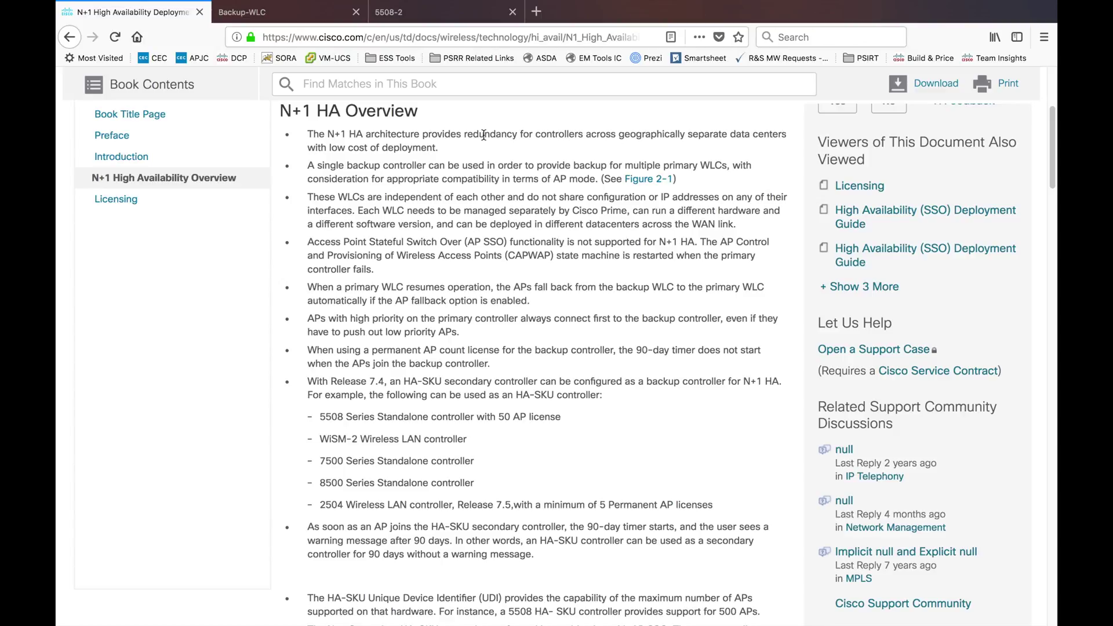
scroll(483, 135, "down", 10)
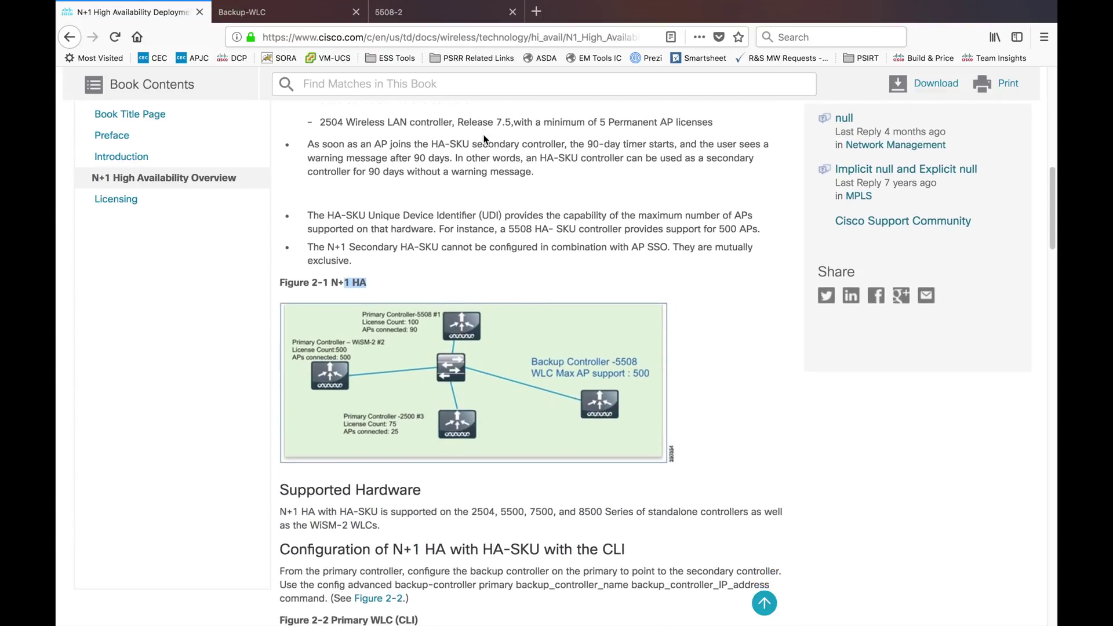
scroll(483, 136, "down", 1)
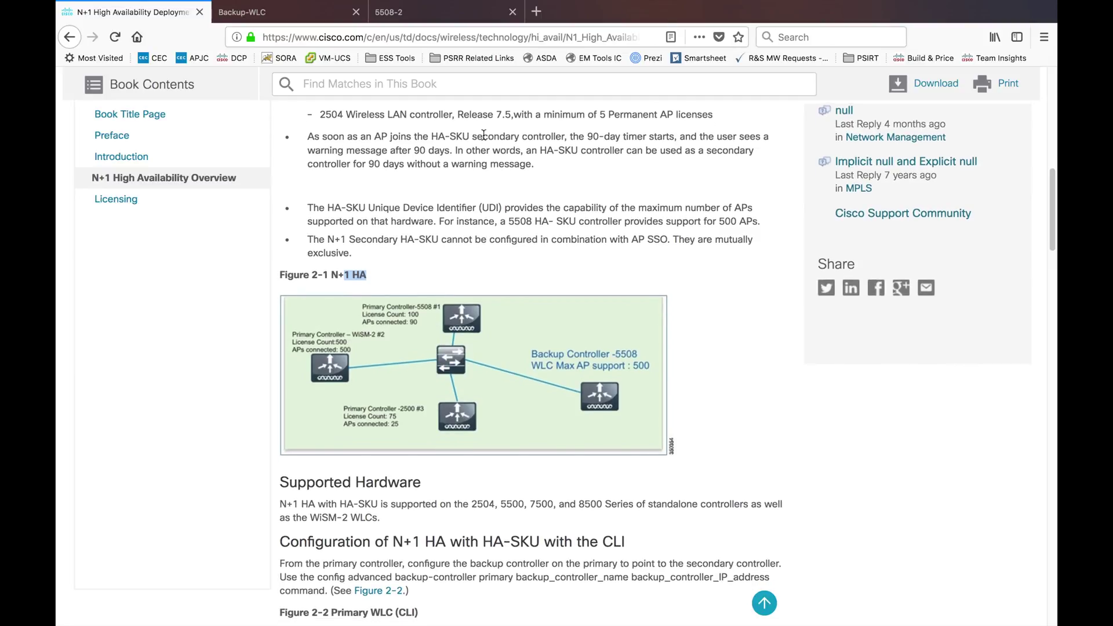
scroll(483, 135, "down", 3)
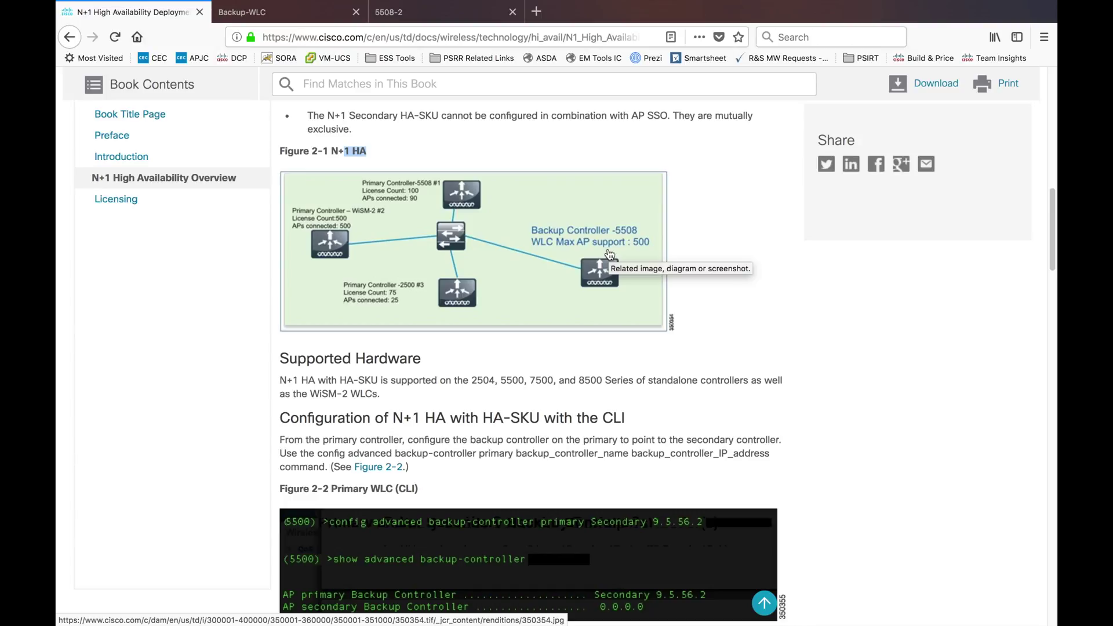
Step: Log in to the Backup-WLC telnet session with the admin credentials
key("ctrl+Right")
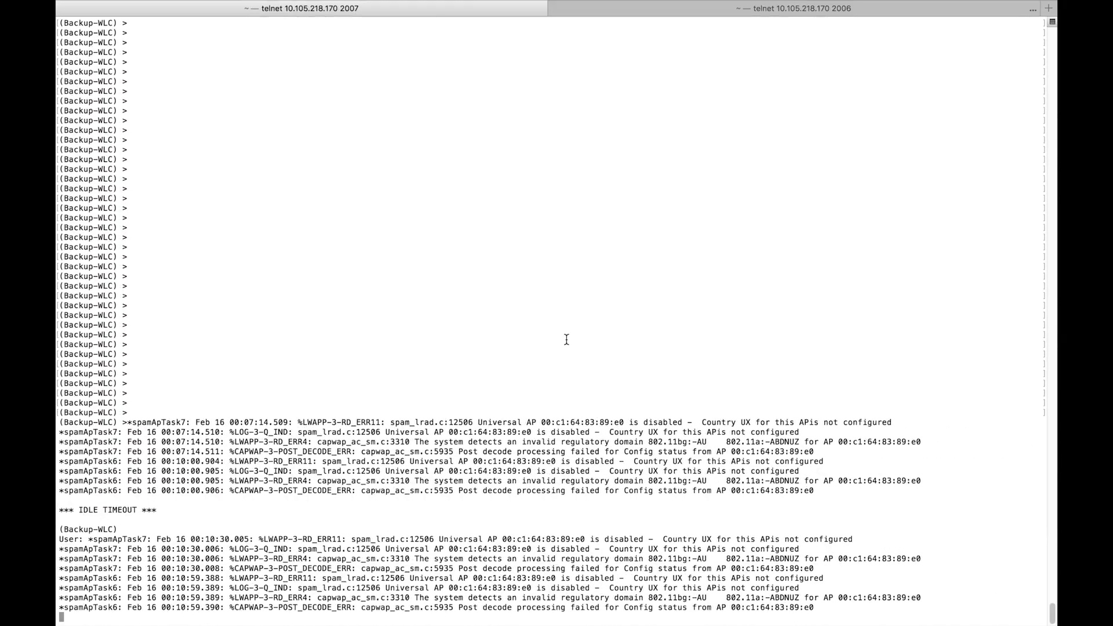
key("Return")
key("Return")
key("Return")
type("a")
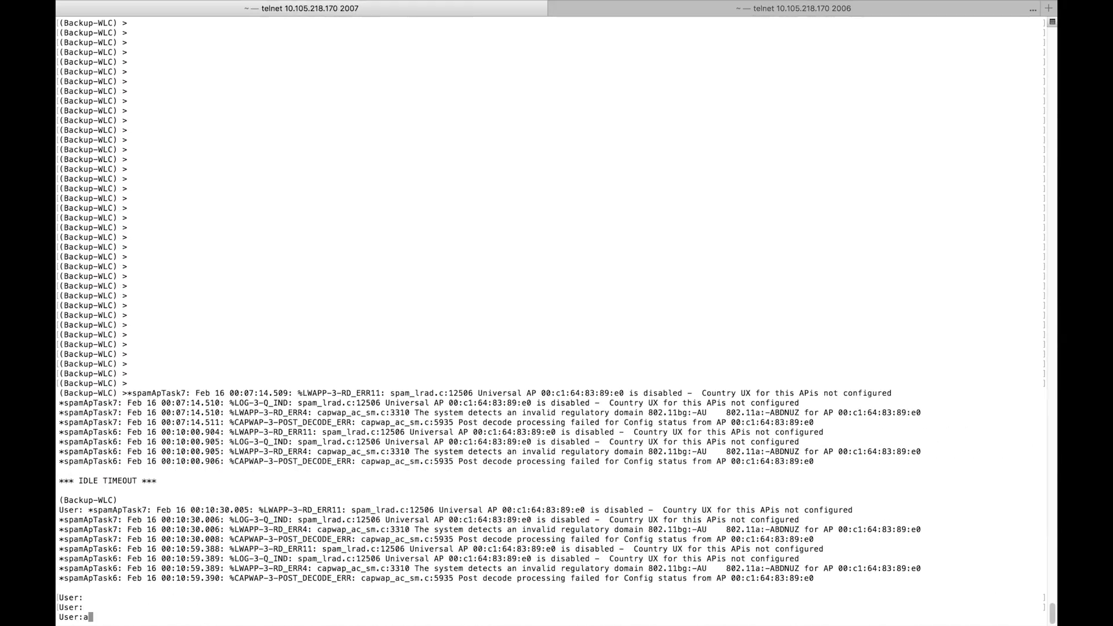
type("dmin")
key("Return")
type("********")
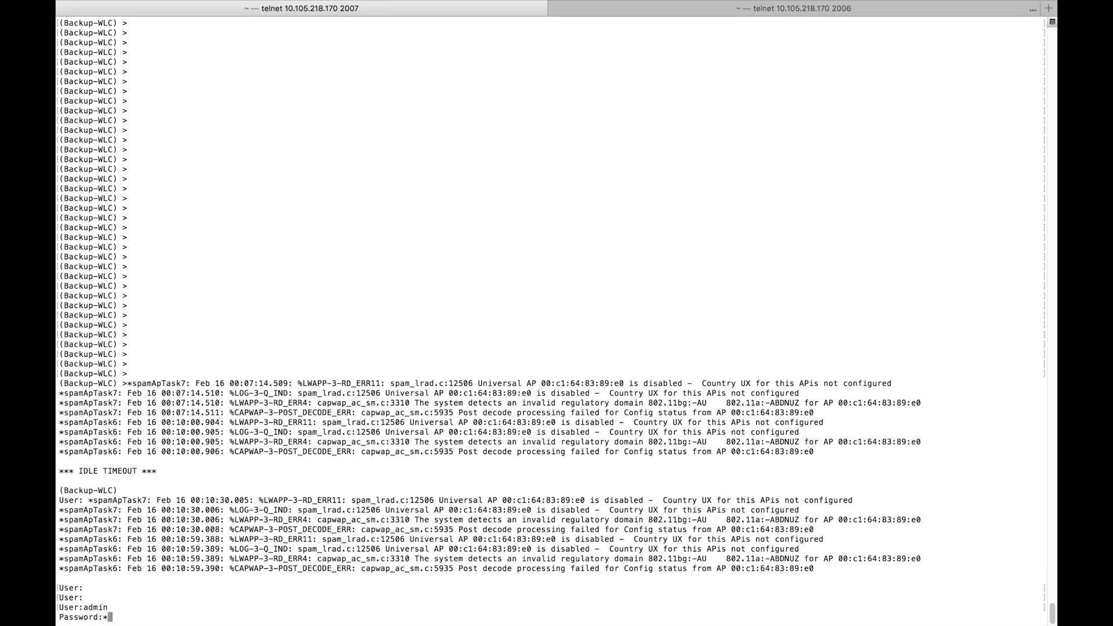
key("Return")
key("Return")
Step: Run show inventory, highlighting the 5500 Series model and 500 maximum APs, then show license summary
key("Return")
key("Return")
key("Return")
key("Return")
key("Return")
key("Return")
key("Return")
key("Return")
key("Return")
key("Return")
key("Return")
key("Return")
key("Return")
key("Return")
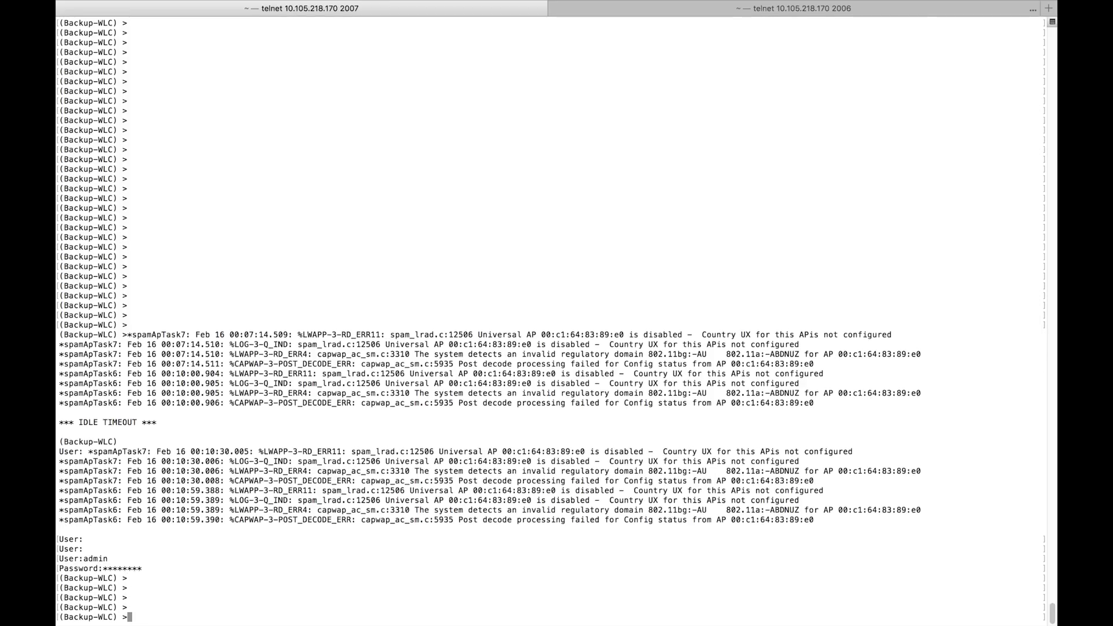
key("Return")
key("Return")
key("Return")
key("Return")
key("Return")
key("Return")
key("Return")
key("Return")
key("Return")
key("Return")
key("Return")
key("Return")
key("Return")
key("Return")
key("Return")
key("Return")
key("Return")
key("Return")
key("Return")
key("Return")
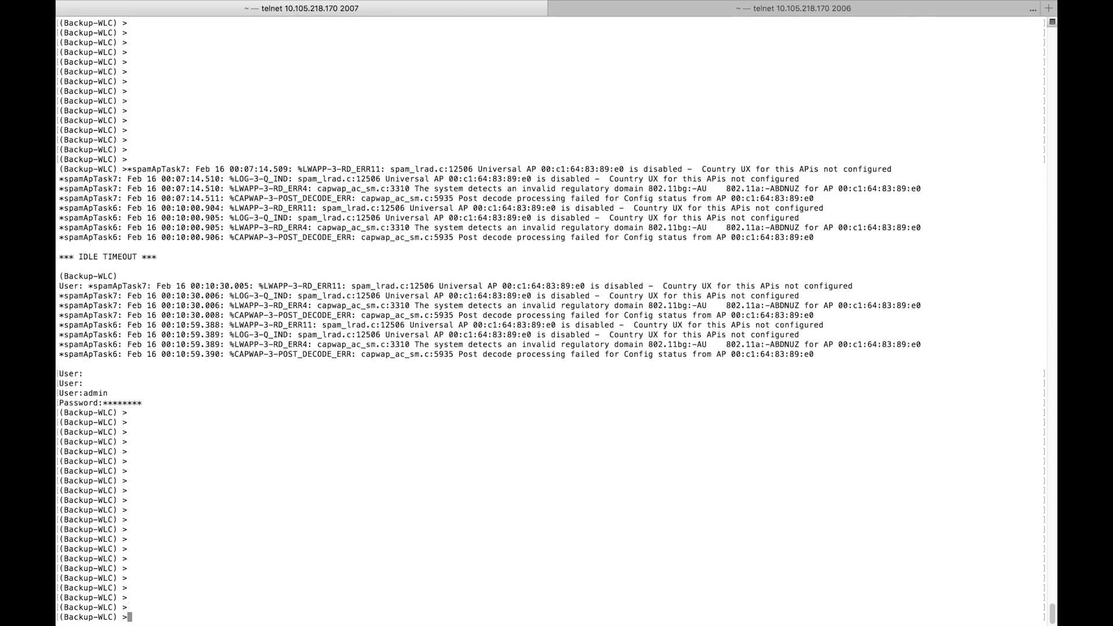
key("Return")
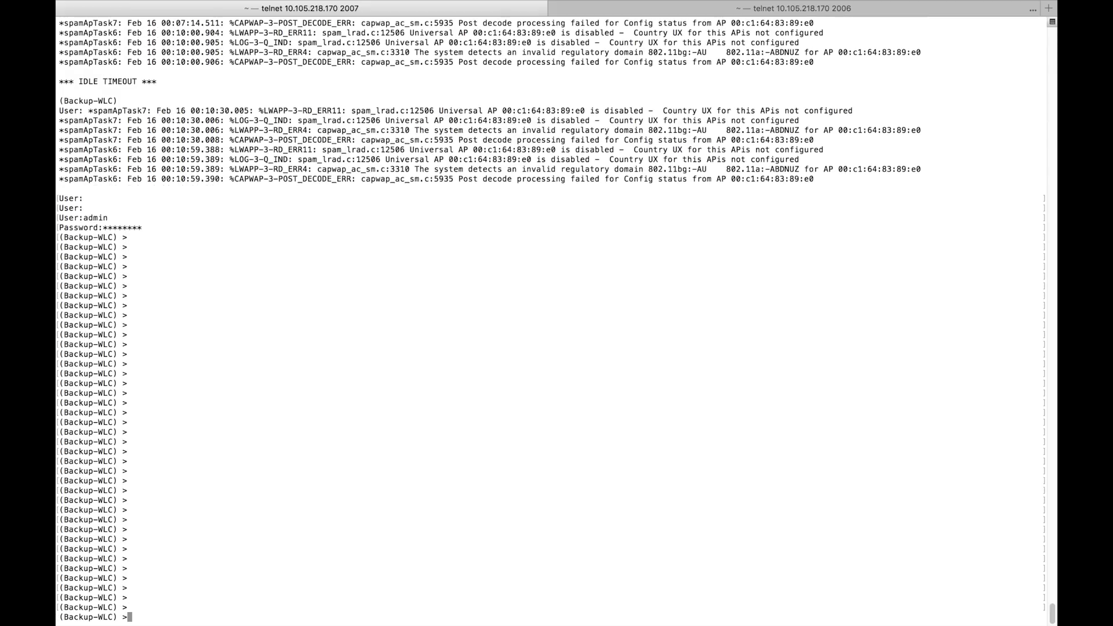
type("show inventory")
key("Return")
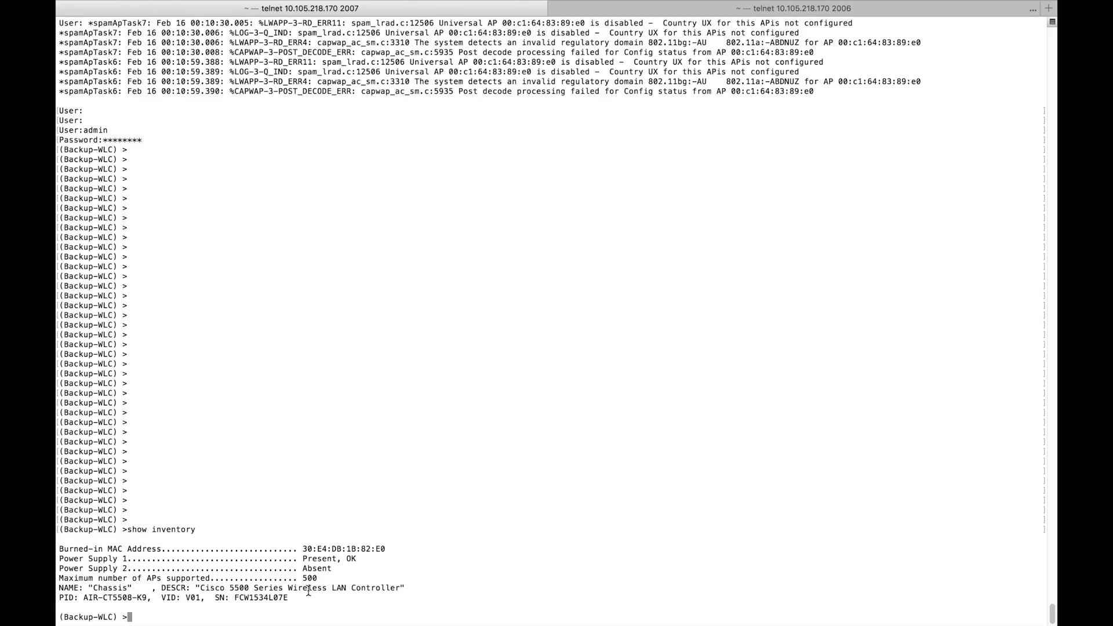
left_click_drag(225, 586, 386, 588)
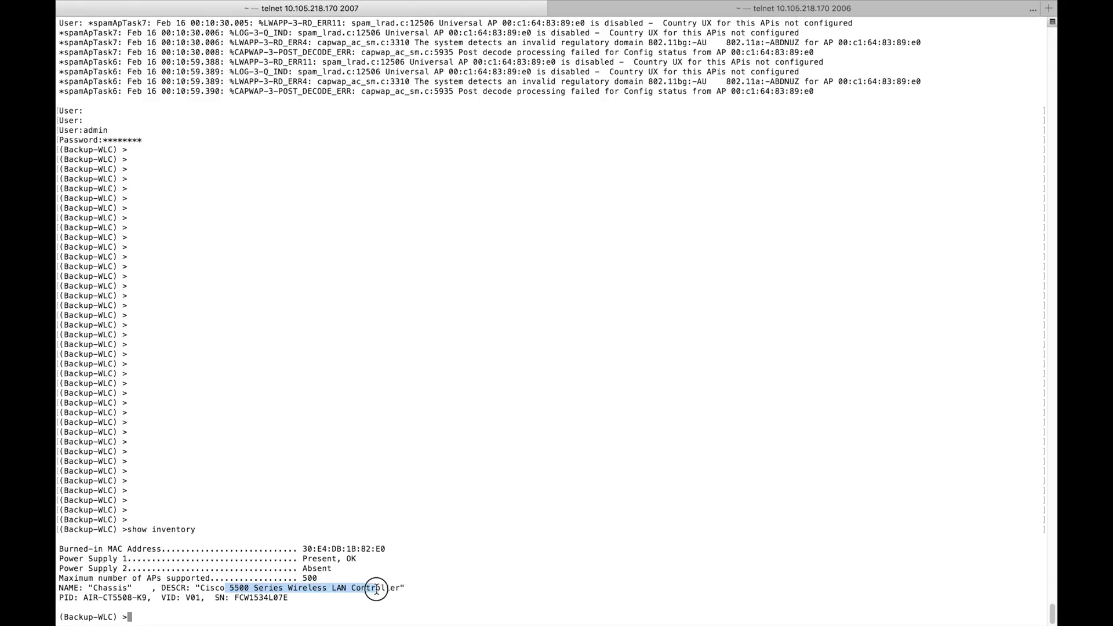
double_click(309, 579)
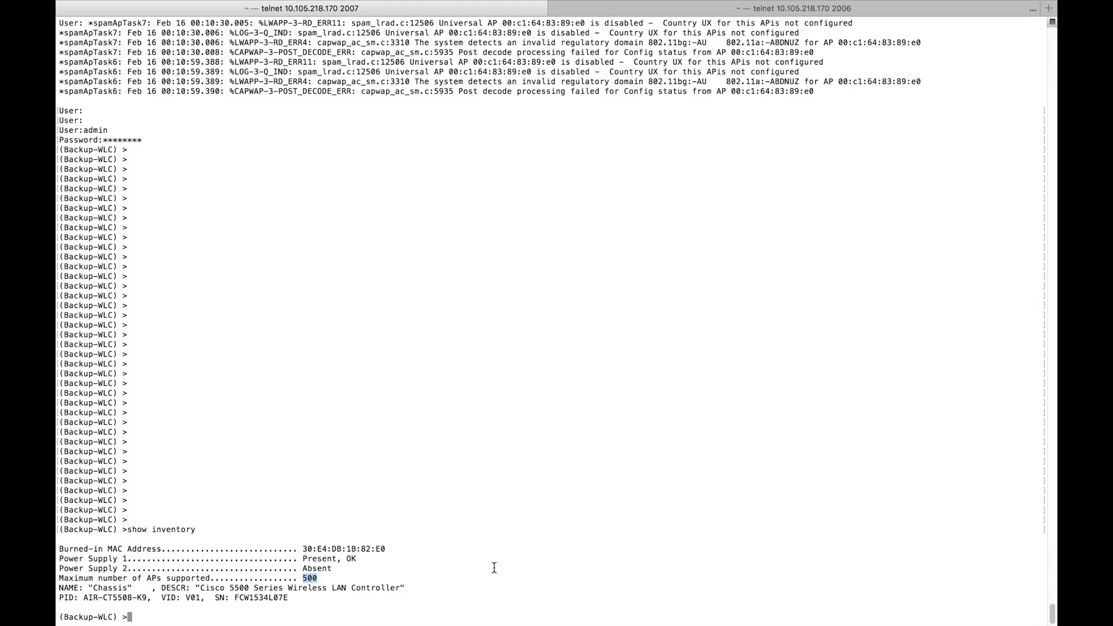
type("show license summary")
key("Return")
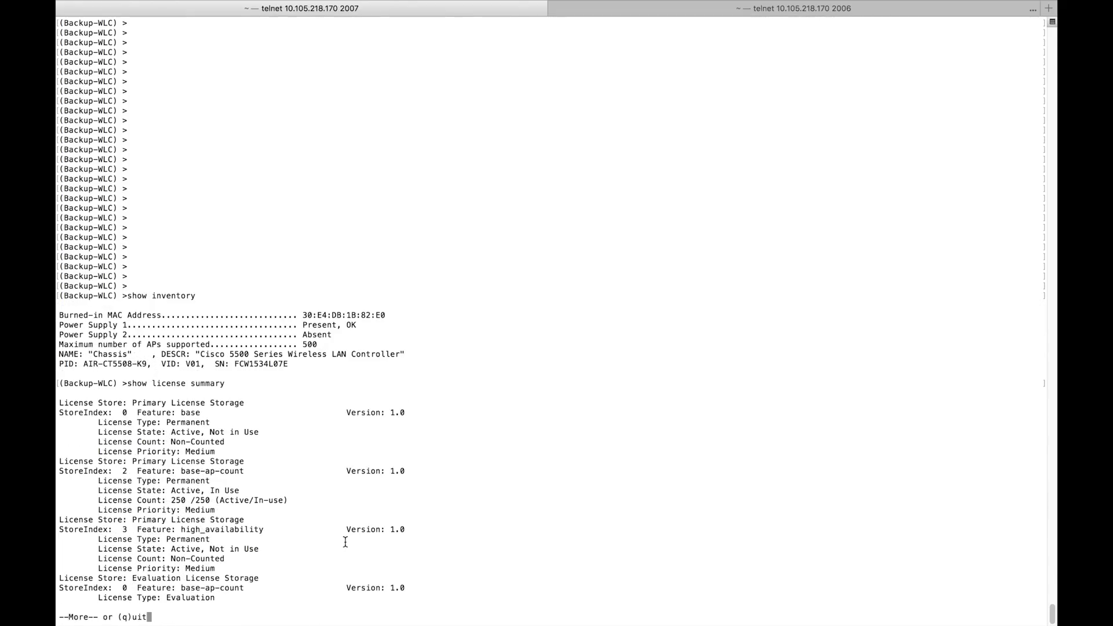
Step: Page through the license summary and highlight the base-ap-count license with count 250
key("space")
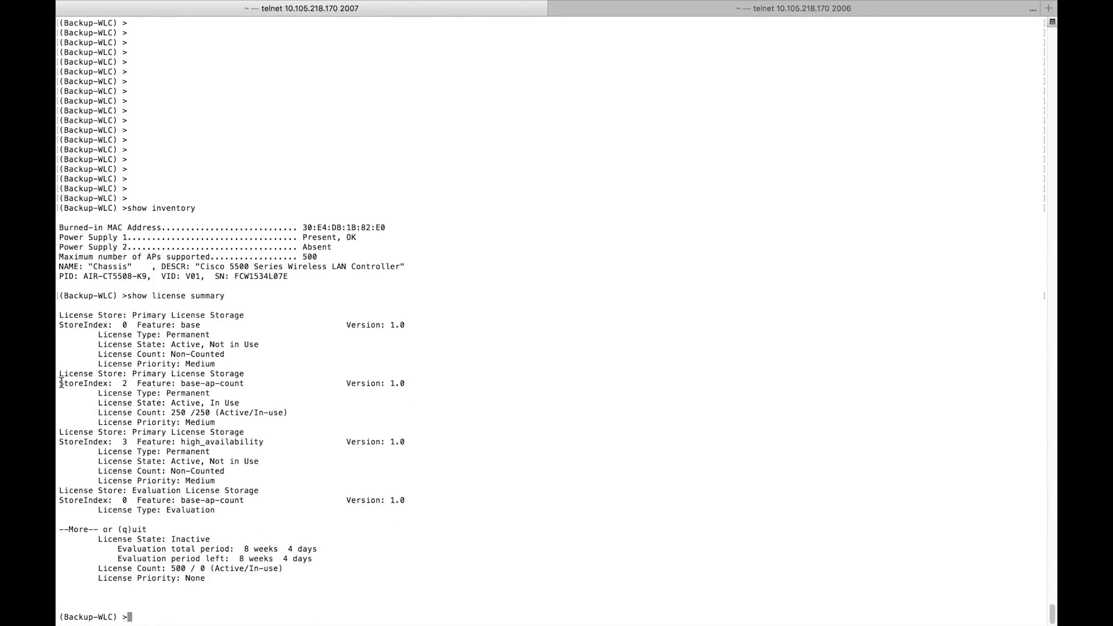
left_click_drag(58, 371, 323, 416)
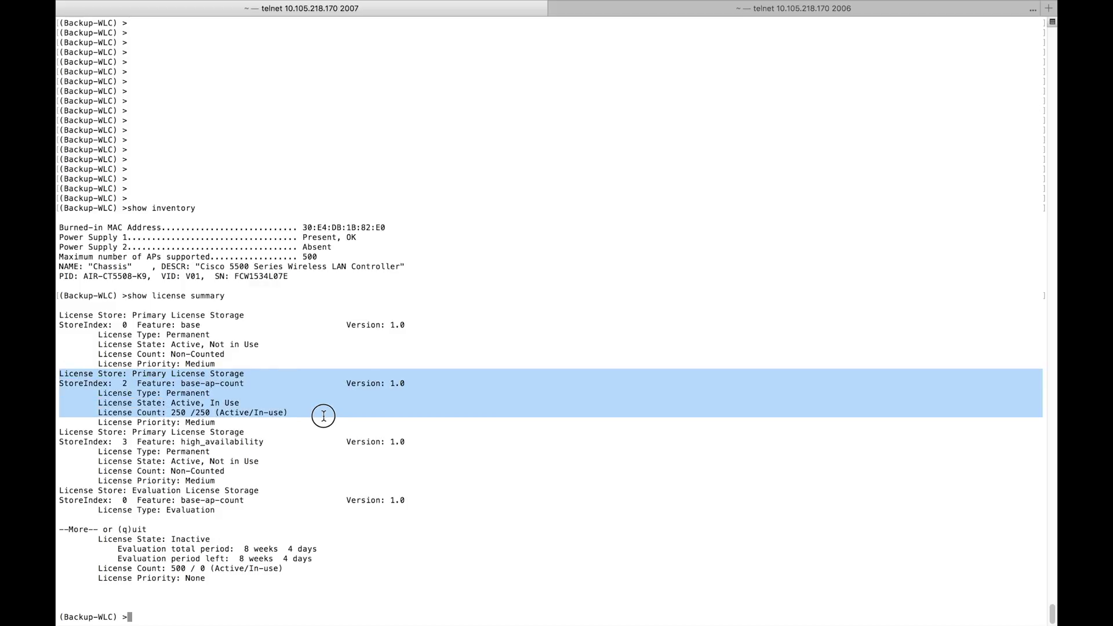
left_click(489, 550)
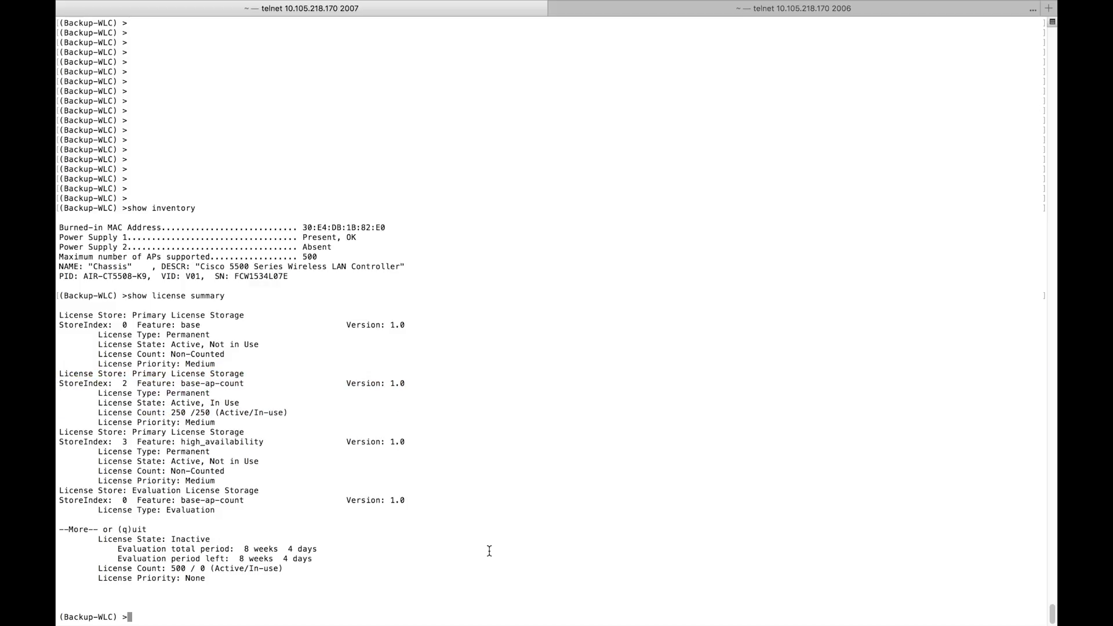
Step: Check the license capacity and redundancy summary, highlighting the unit role Primary
type("show license capacity")
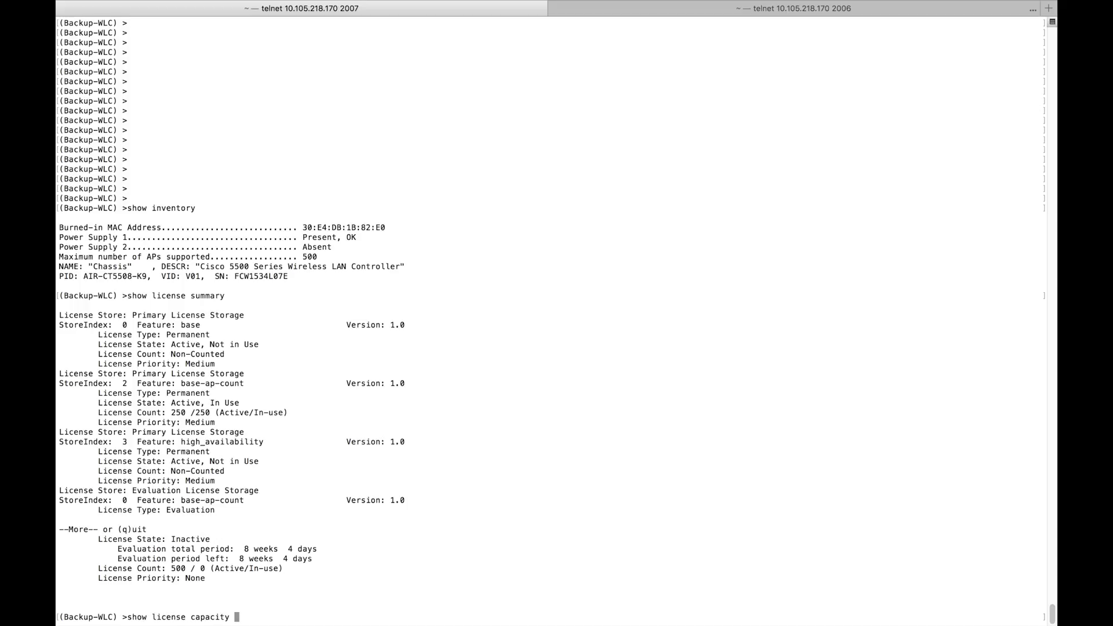
key("Return")
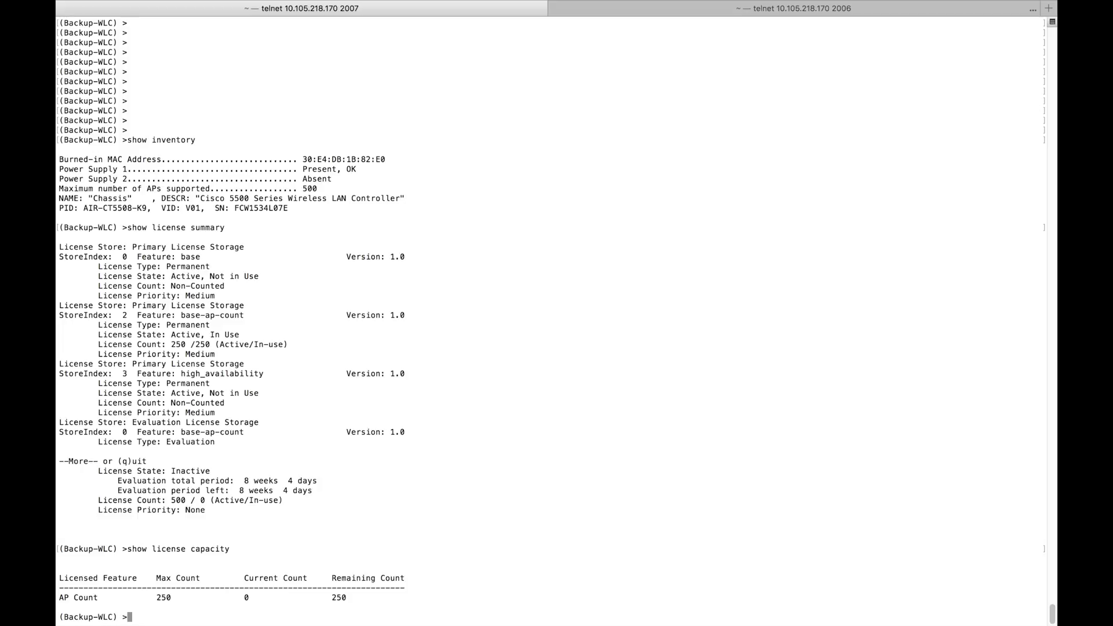
key("Return")
key("Return")
key("Return")
key("Return")
type("show redundancy summary")
key("Return")
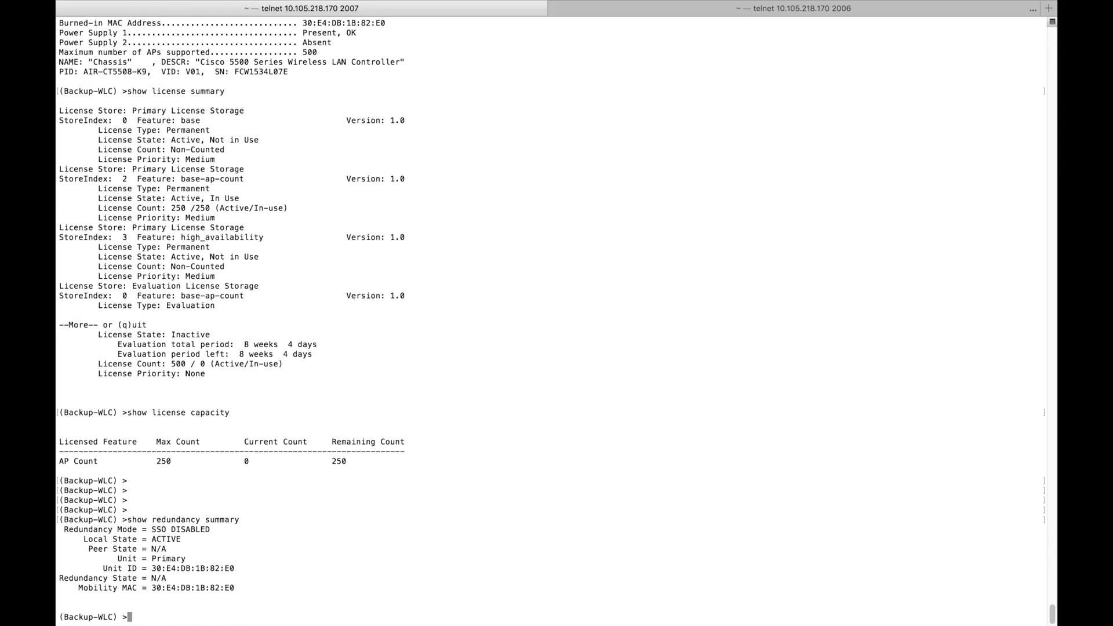
double_click(167, 560)
left_click(734, 10)
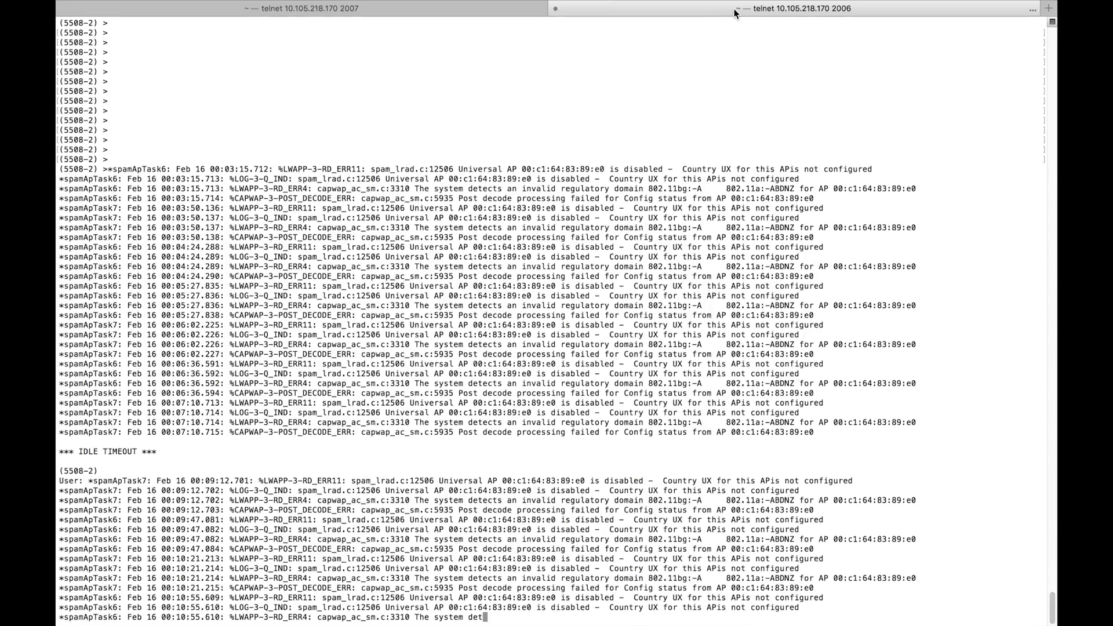
Step: Log in to the 5508-2 telnet session with the admin credentials
key("Return")
key("Return")
key("Return")
key("Return")
key("Return")
type("admin")
key("Return")
type("********")
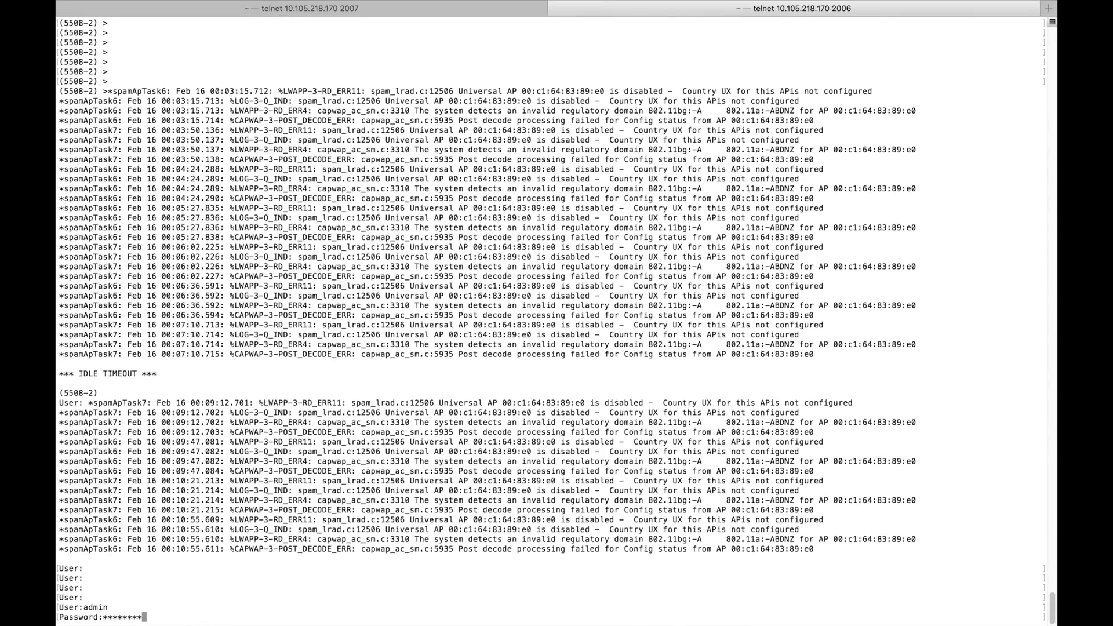
key("Return")
key("Return")
key("Return")
key("Return")
key("Return")
key("Return")
Step: Run show license capacity on 5508-2
type("show license co")
key("BackSpace")
type("a")
key("Tab")
key("Return")
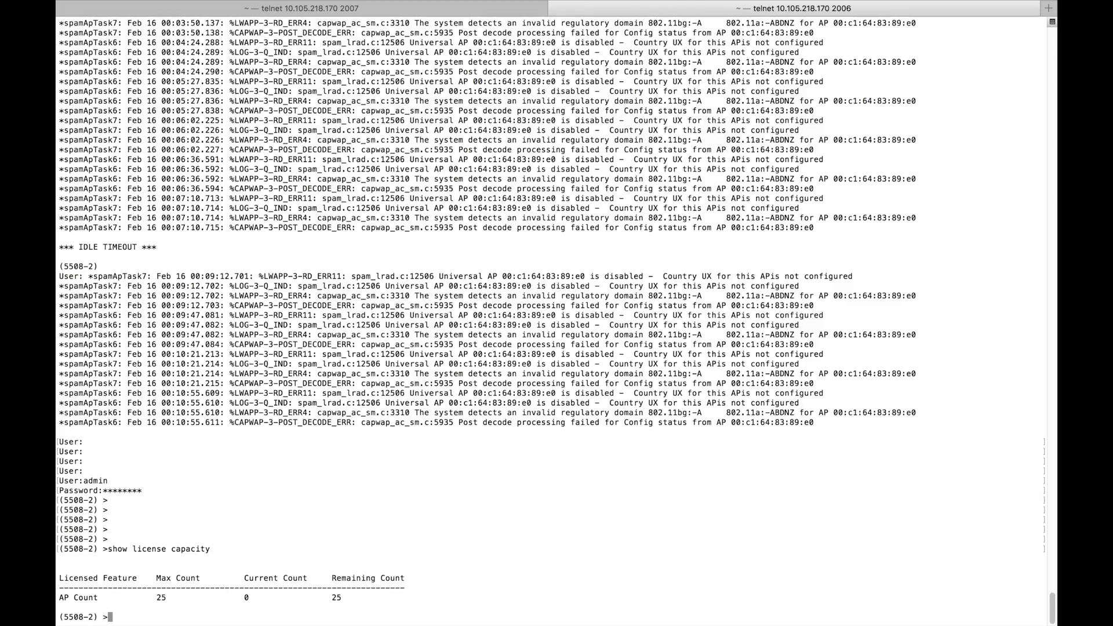
Step: Try config redundancy unit secondary and highlight the AP-count threshold error and 25-AP capacity line
type("config redundancy unit secondary")
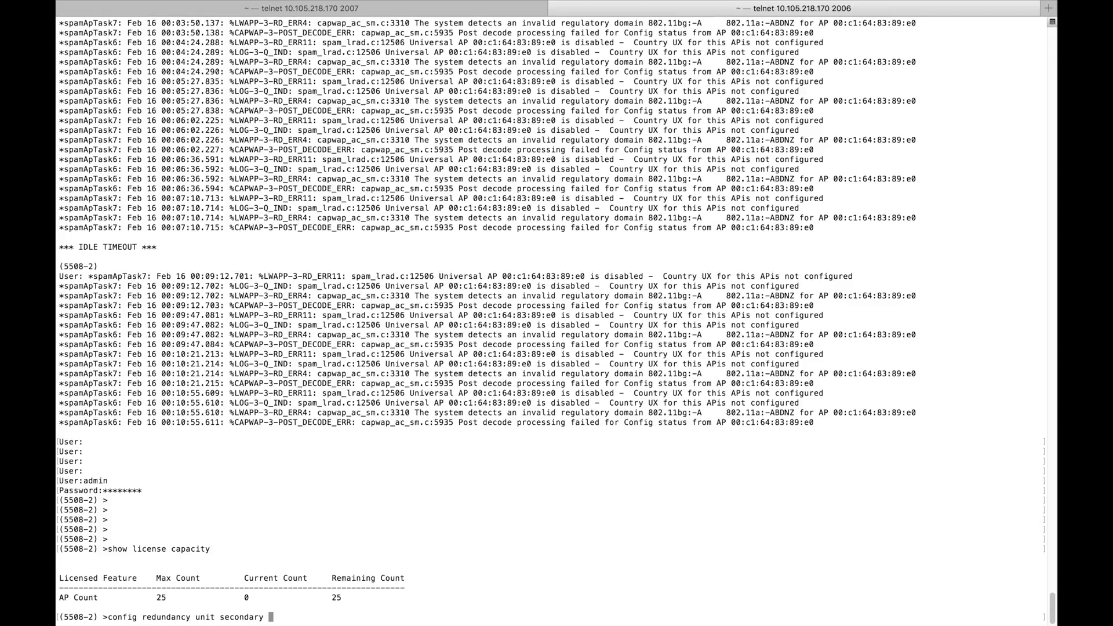
key("Return")
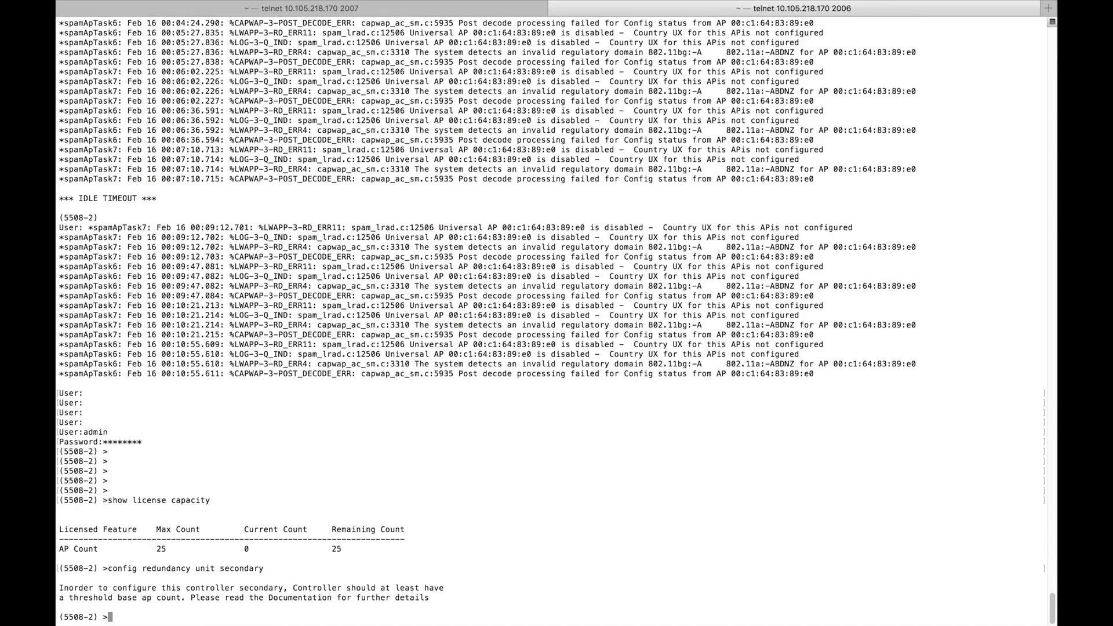
left_click_drag(406, 604, 58, 565)
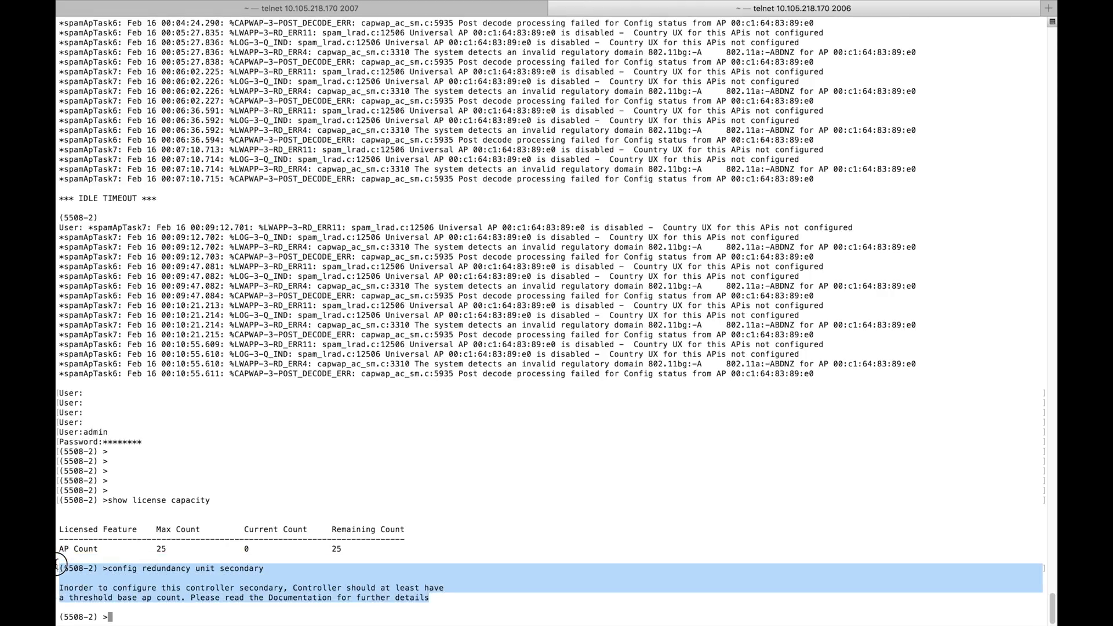
left_click(163, 511)
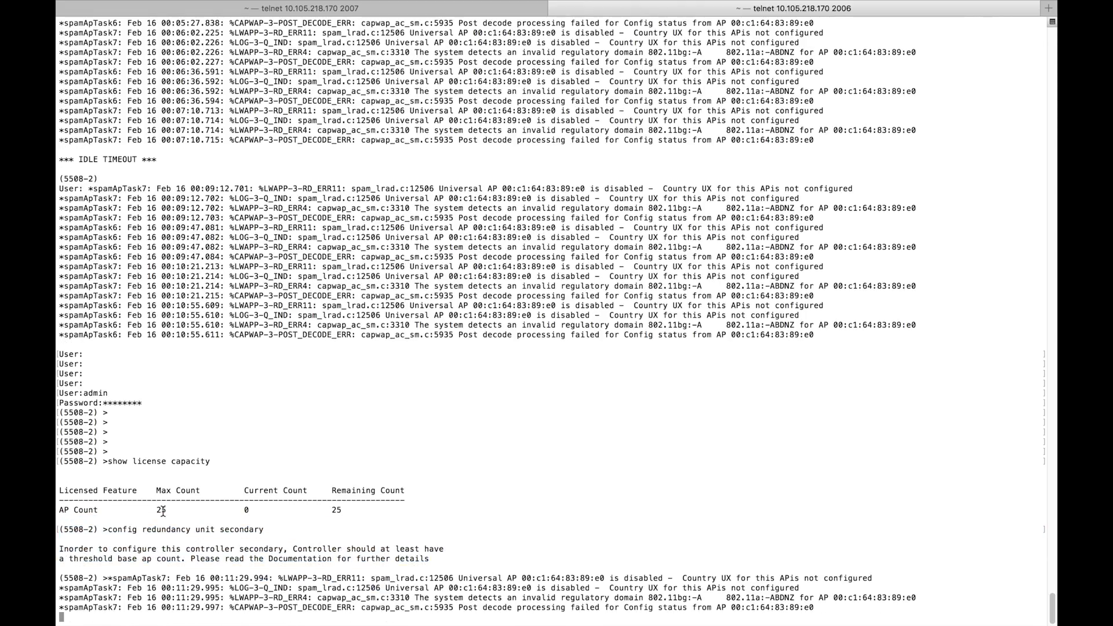
triple_click(163, 511)
Step: On Backup-WLC, run config redundancy unit secondary and check its license capacity
left_click(371, 14)
left_click(530, 396)
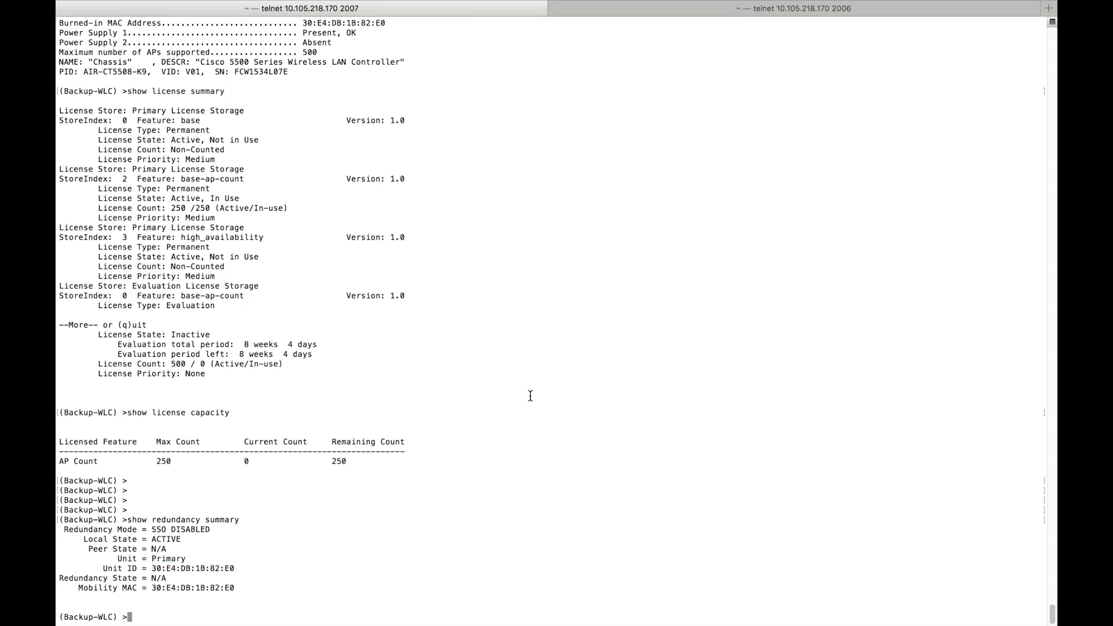
type("config redundancy unit secondary")
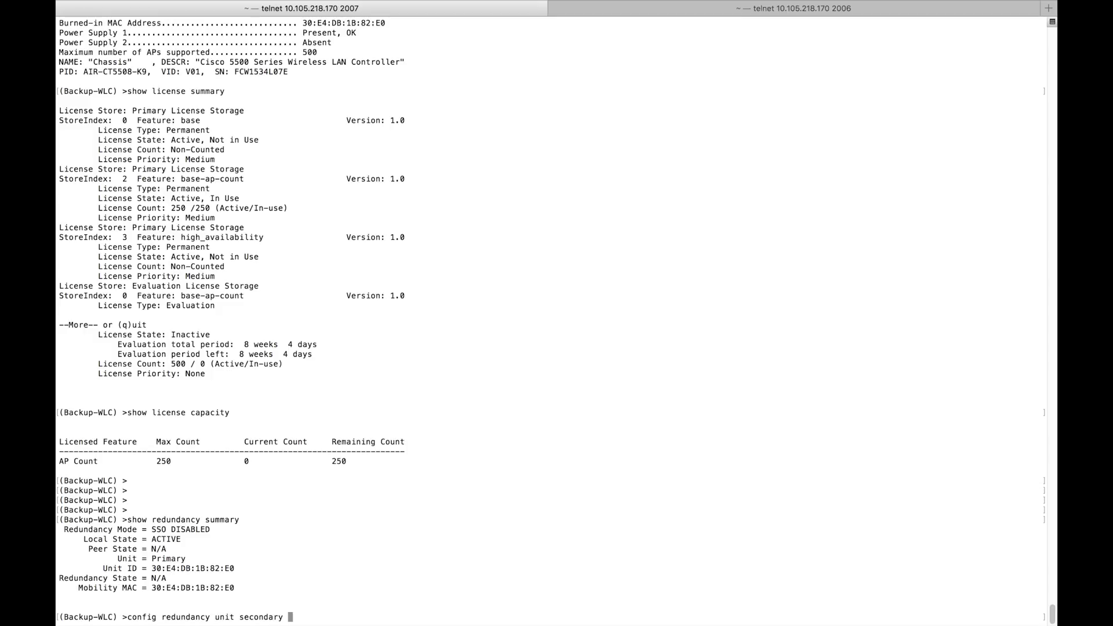
key("Return")
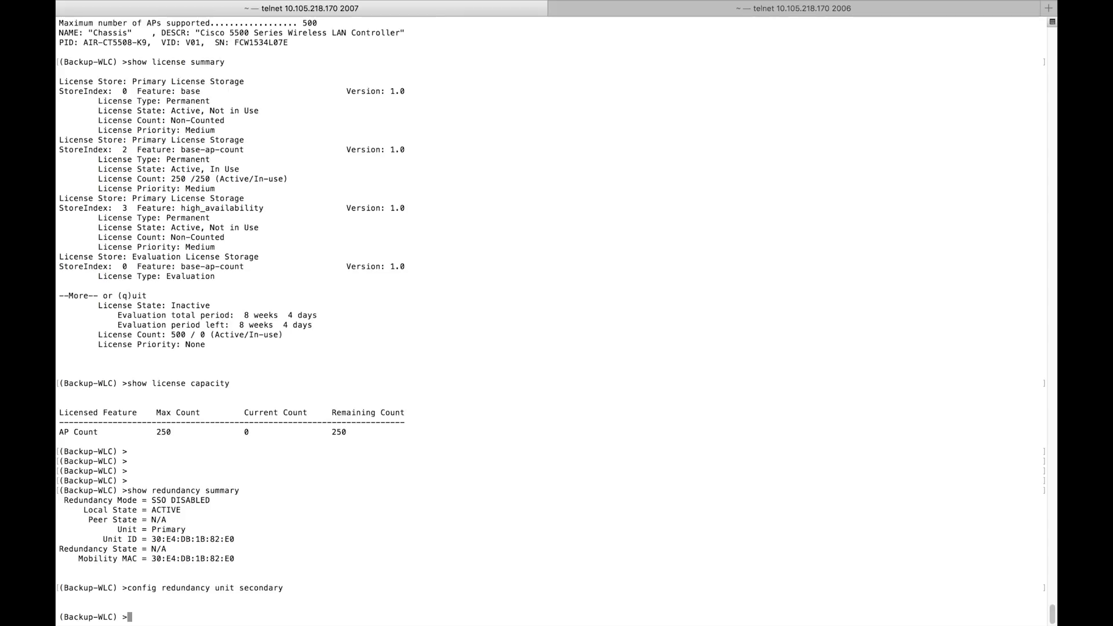
type("show license capacity")
key("Return")
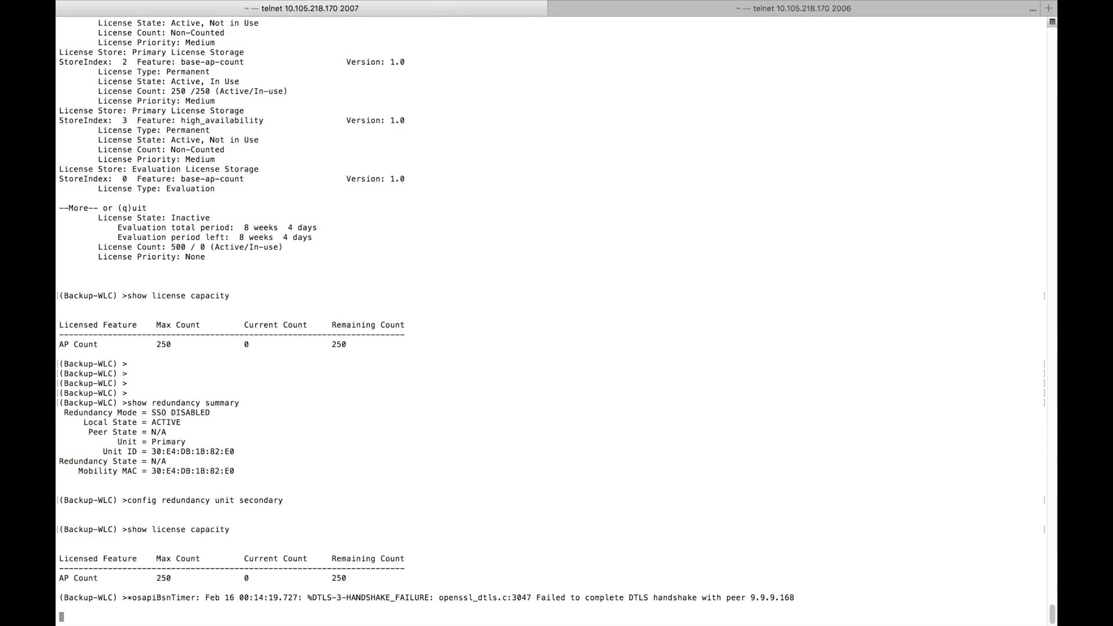
key("Return")
key("Return")
key("Return")
key("Return")
key("Return")
key("Return")
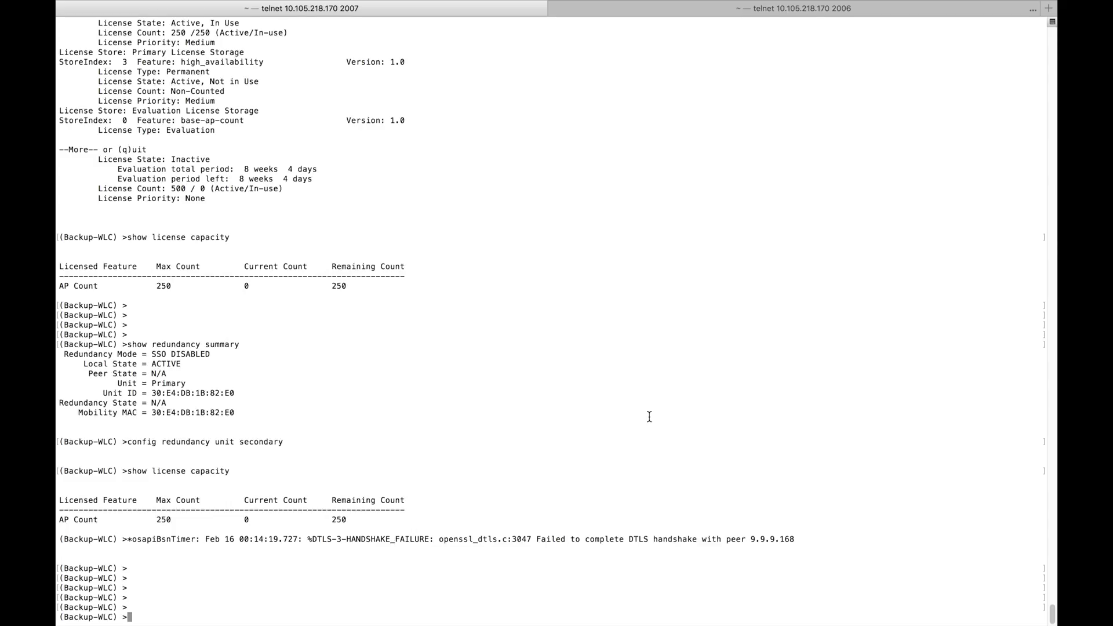
Step: Reset the system, answering y to save the configuration before restart
type("reset system")
key("Return")
type("y")
key("Return")
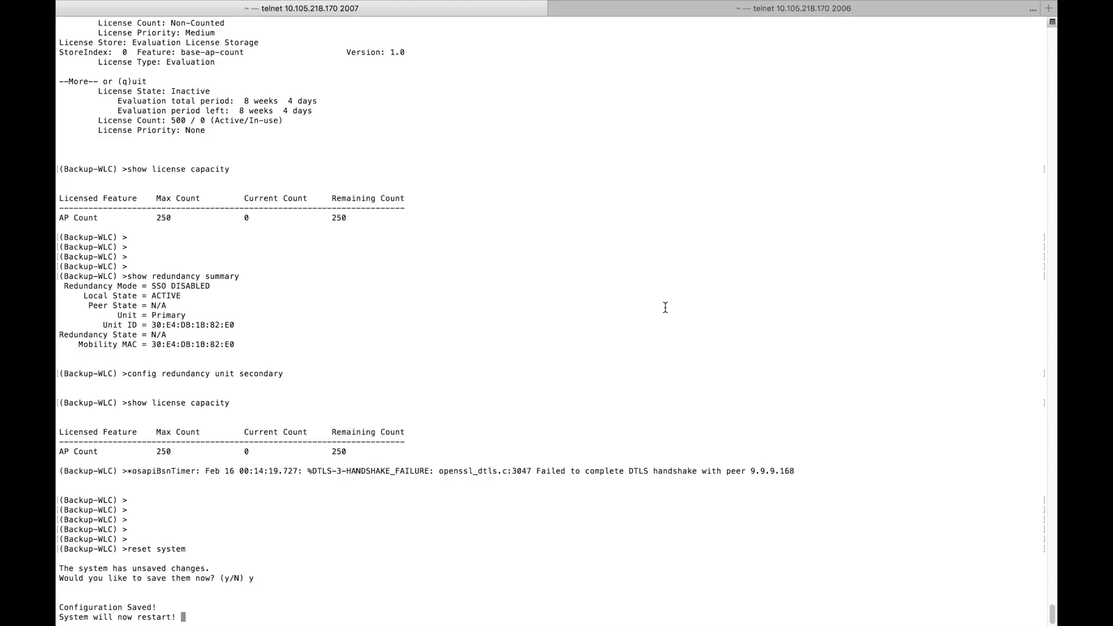
key("super+Tab")
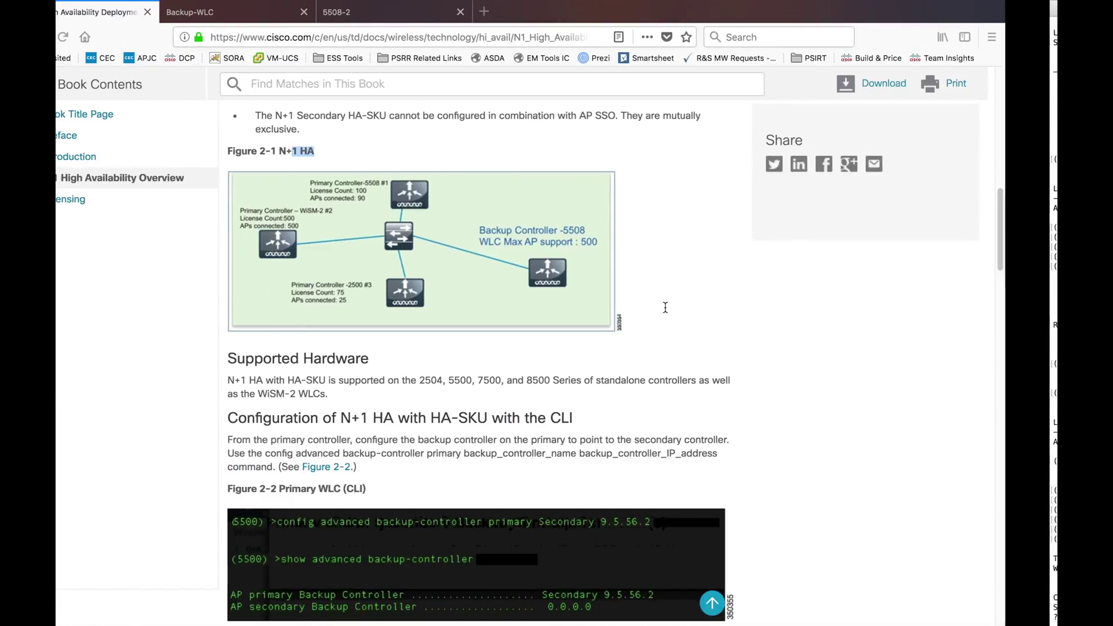
Step: On 5508-2, set Redundancy Global Configuration's Redundant Unit to Secondary and apply
left_click(262, 13)
left_click(408, 18)
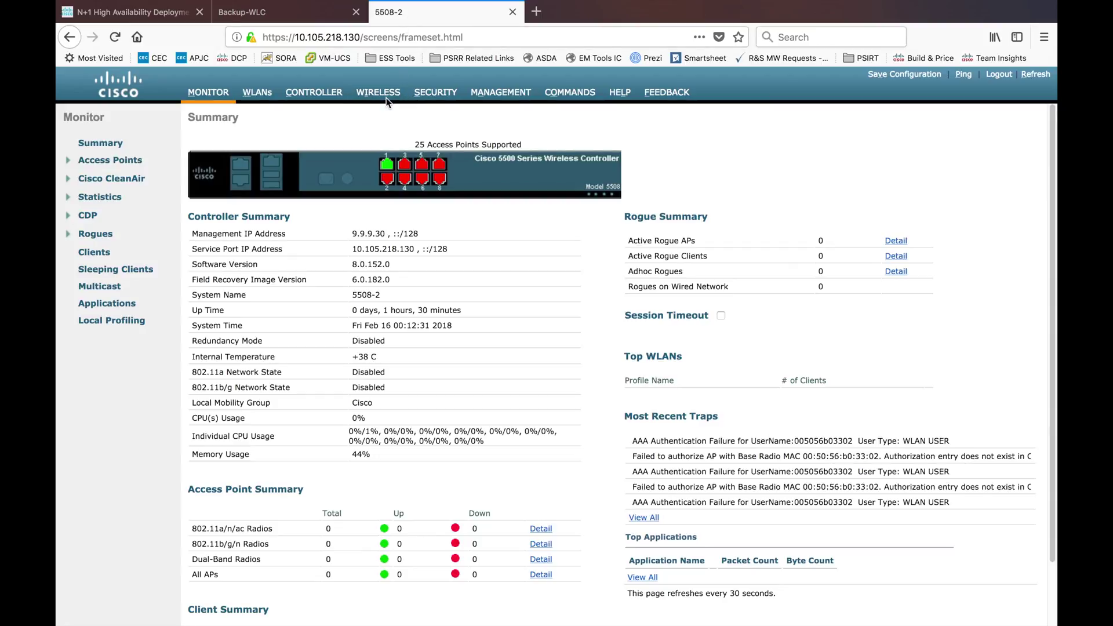
left_click(314, 93)
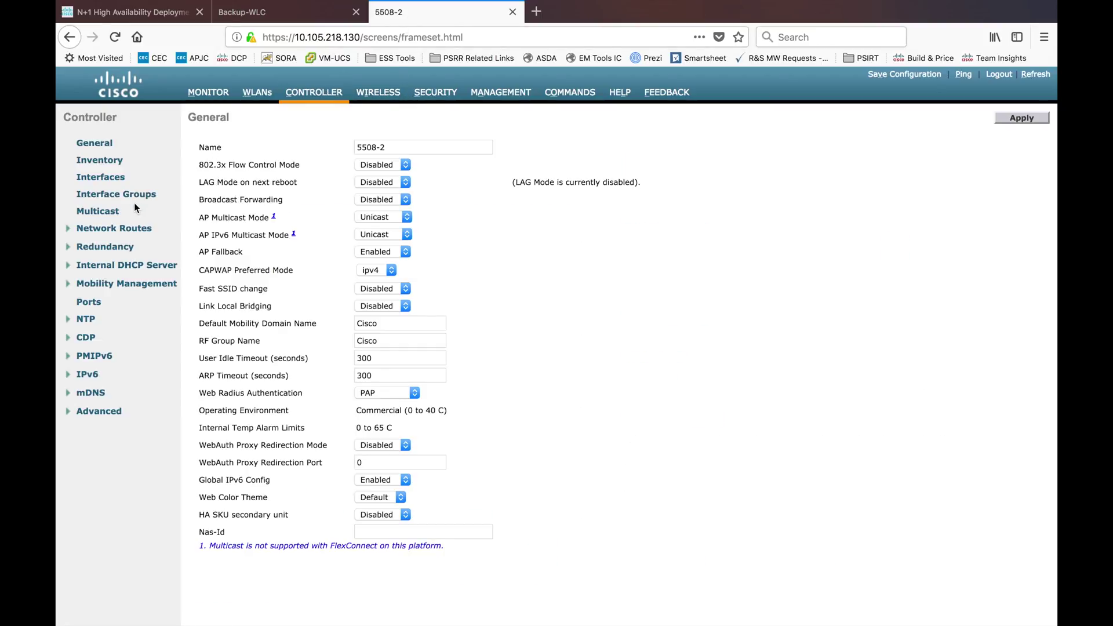
left_click(116, 247)
left_click(113, 261)
left_click(409, 215)
left_click(383, 202)
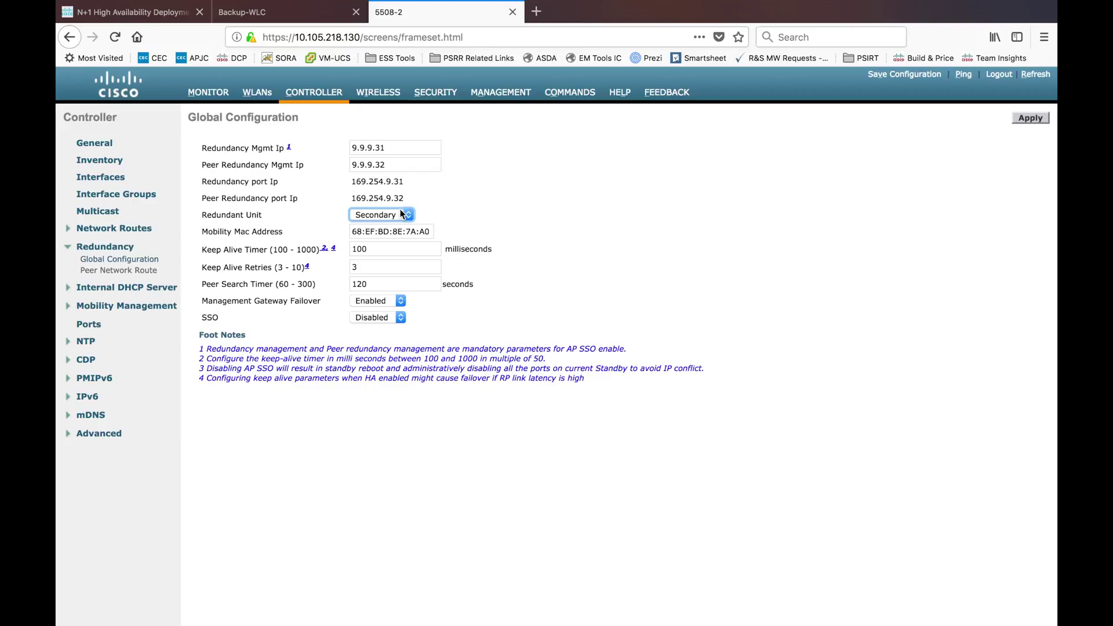
left_click(1033, 120)
Step: View 5508-2's All APs list showing 0 access points, then its AP Global Configuration
left_click(376, 95)
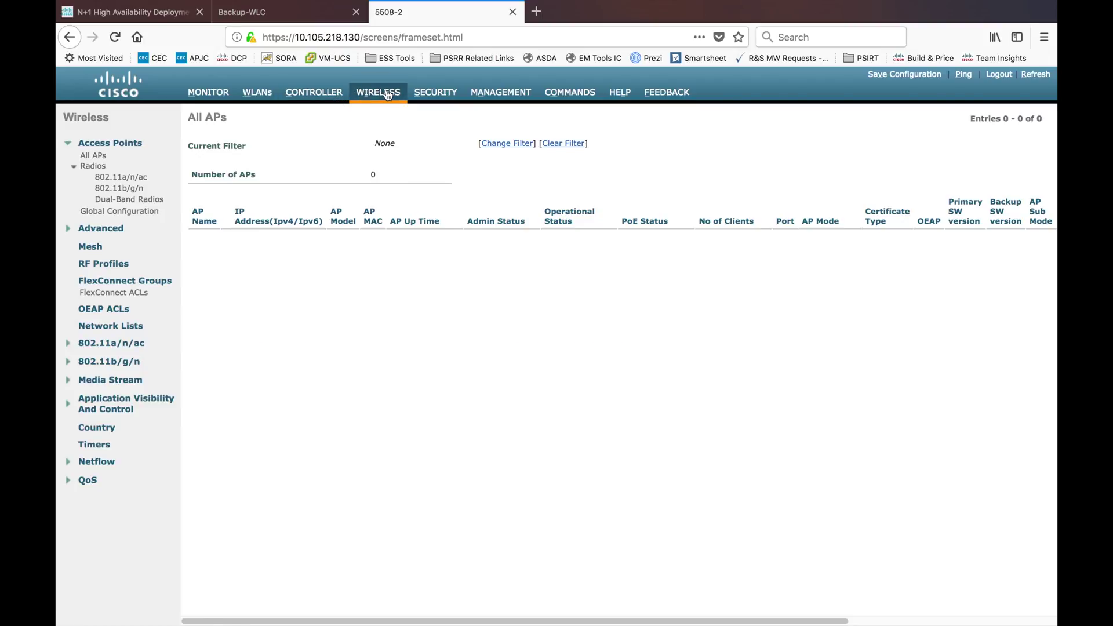
left_click(135, 214)
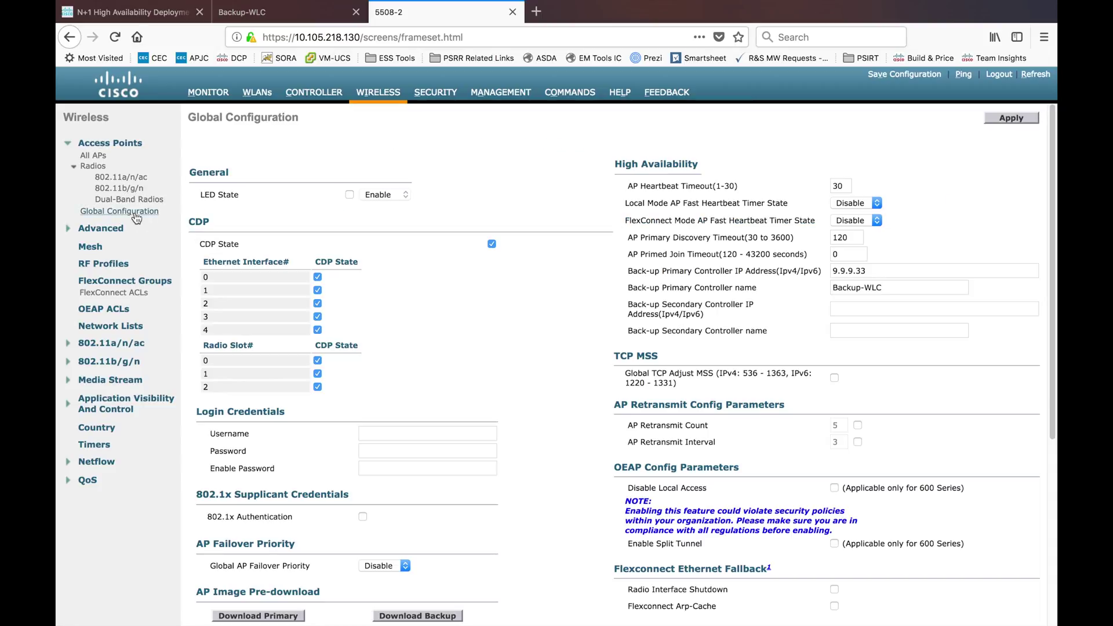
Step: Set Back-up Primary Controller Backup-WLC at 9.9.9.33, apply, and open 5508-1 in a new tab
left_click_drag(884, 271, 820, 271)
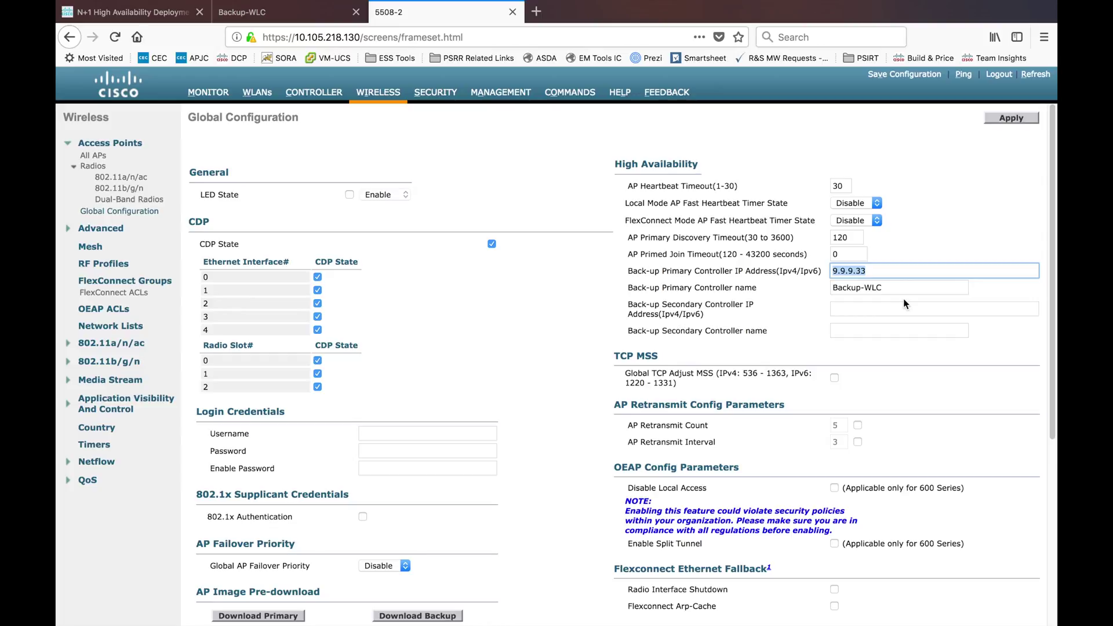
left_click(888, 273)
double_click(888, 272)
left_click(936, 250)
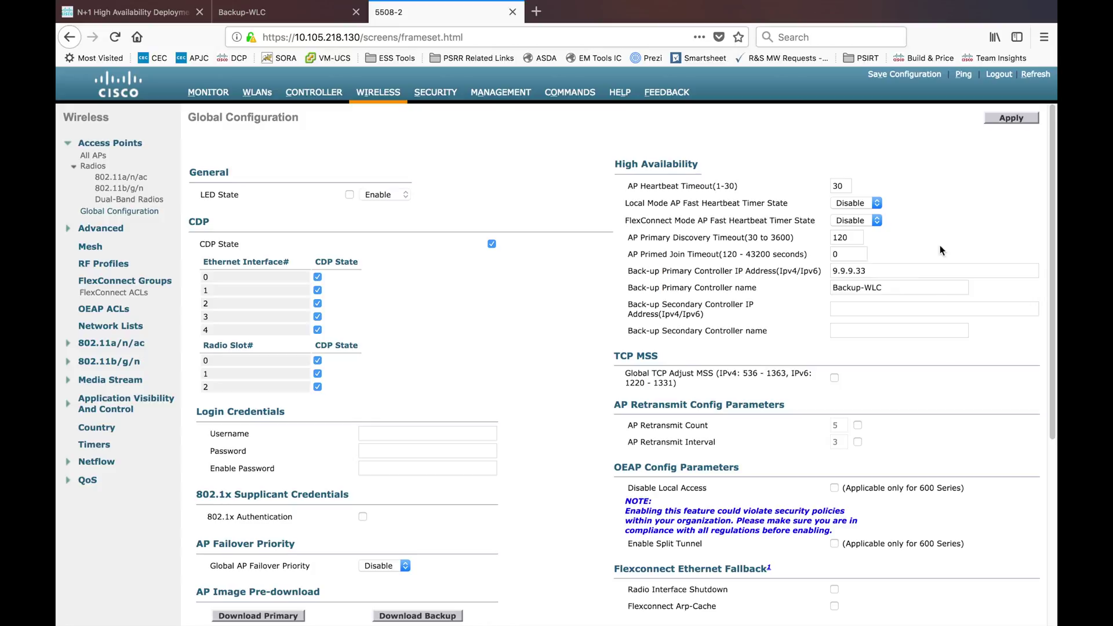
double_click(891, 289)
triple_click(891, 288)
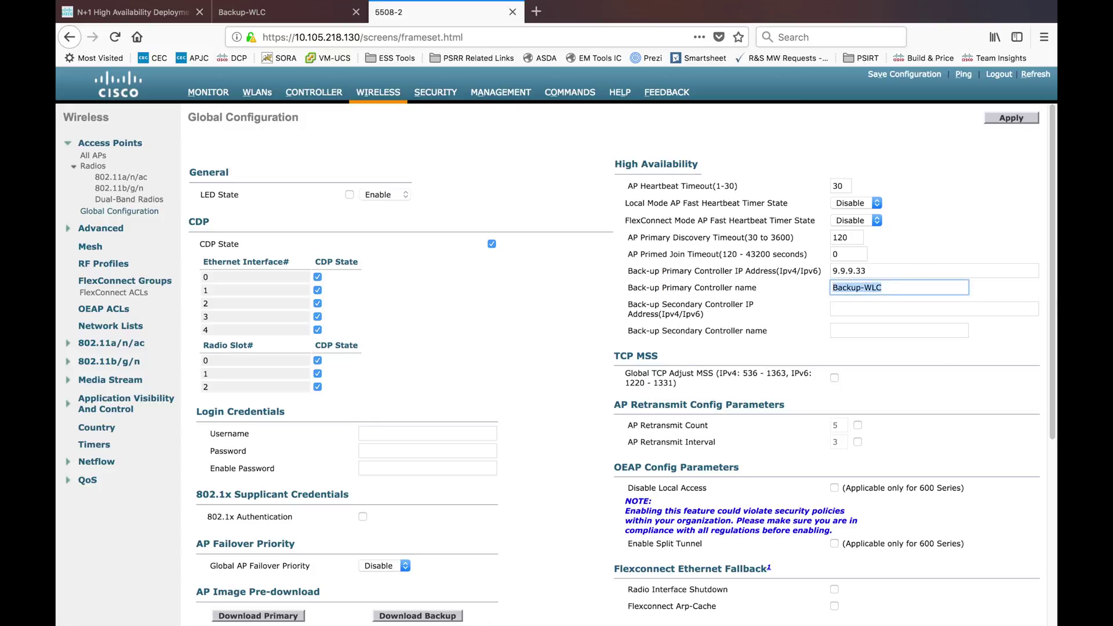
left_click(1018, 121)
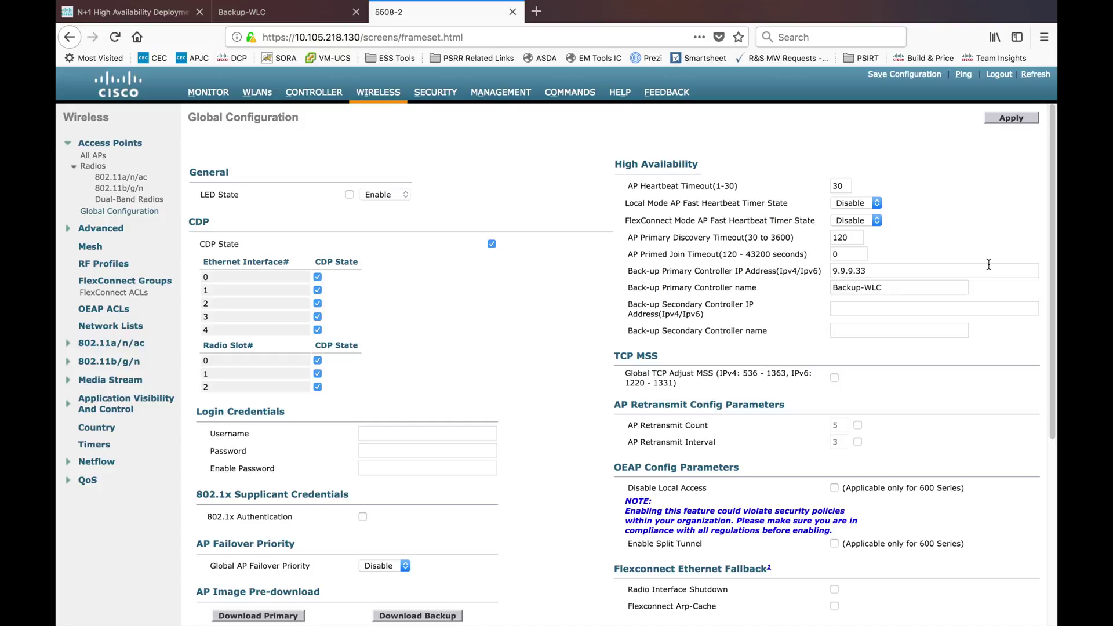
middle_click(378, 92)
Step: On 5508-1, open AP6400.f1d5.9293's High Availability settings
left_click(582, 16)
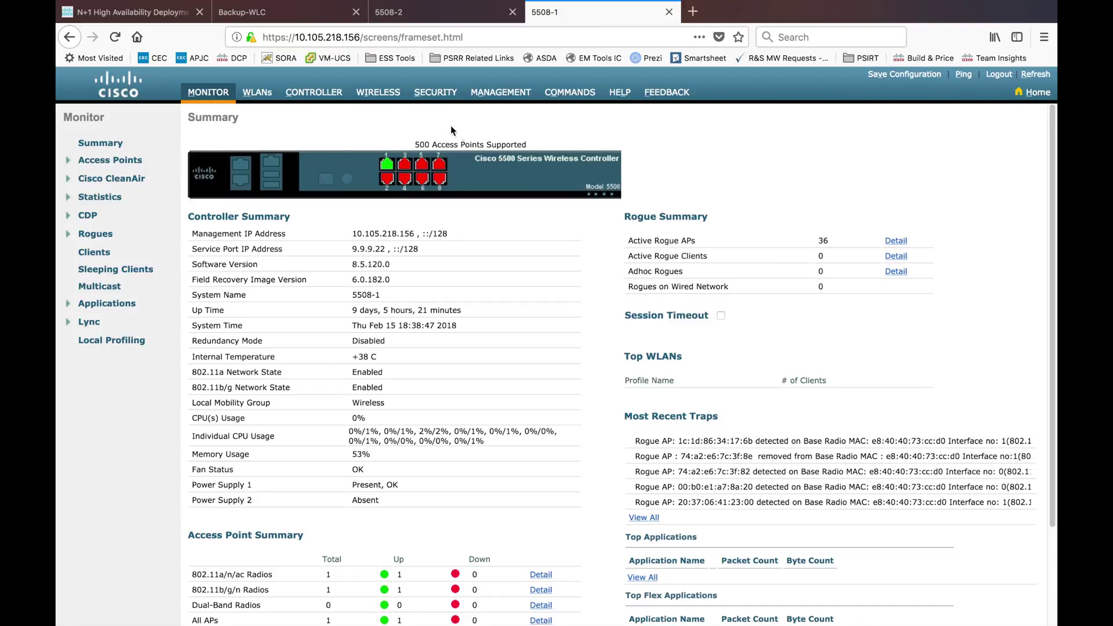
left_click(378, 93)
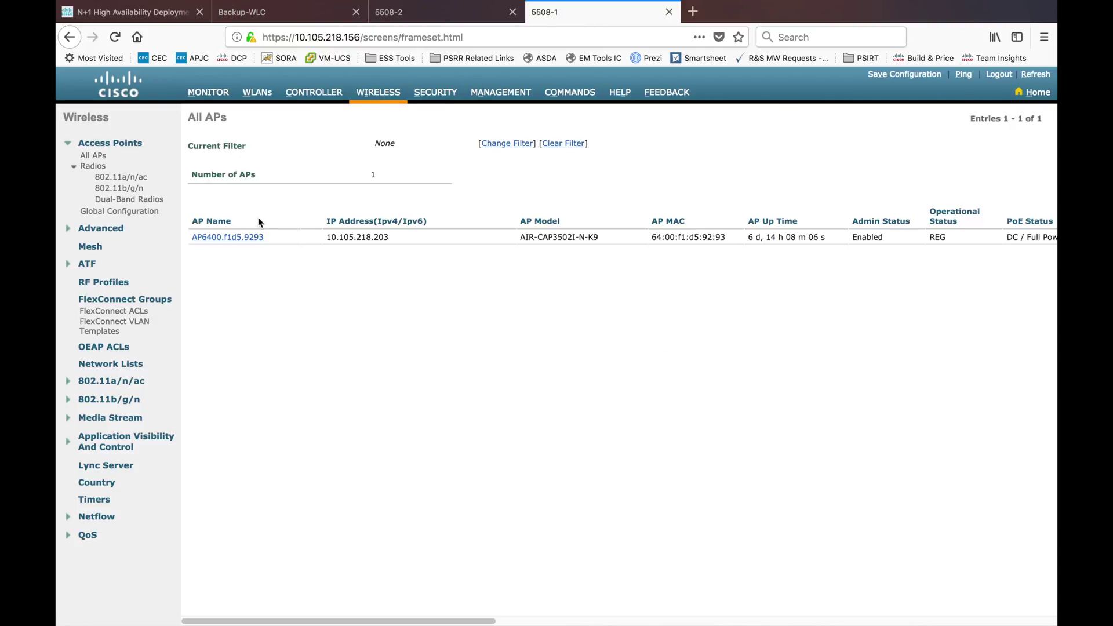
left_click(242, 238)
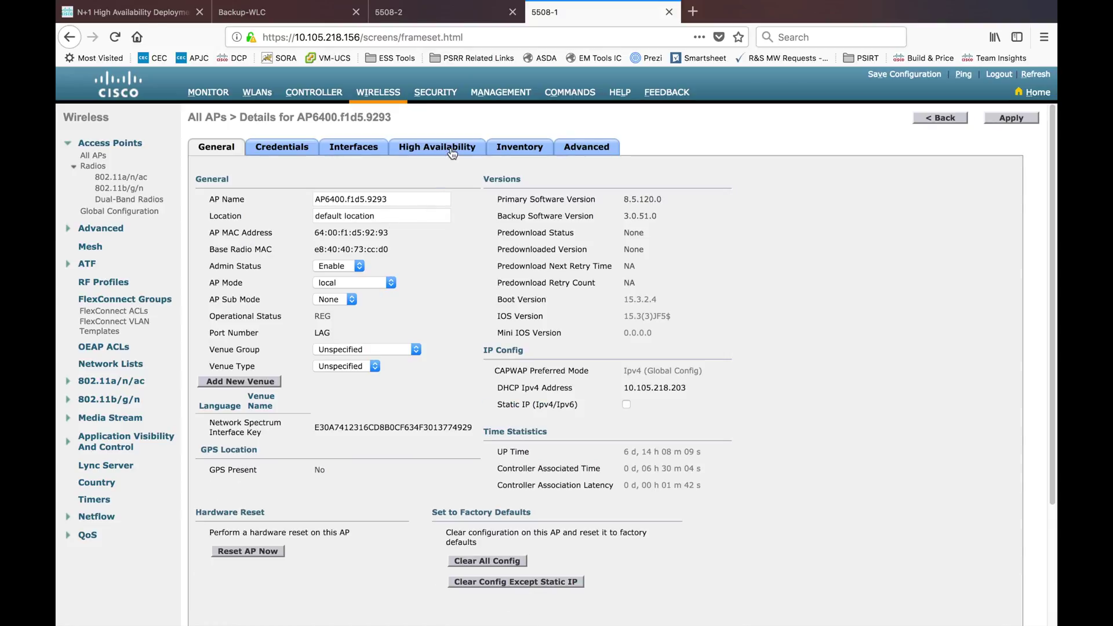
left_click(448, 148)
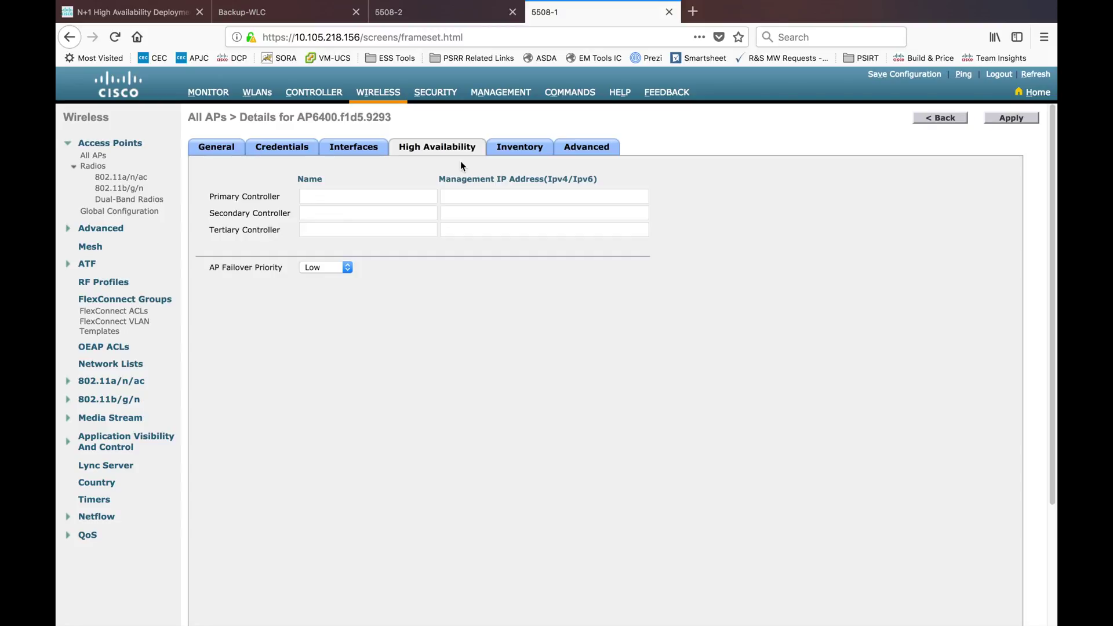
Step: Set primary controller 5508-1 and secondary controller Backup-WLC at 9.9.9.33
left_click(382, 198)
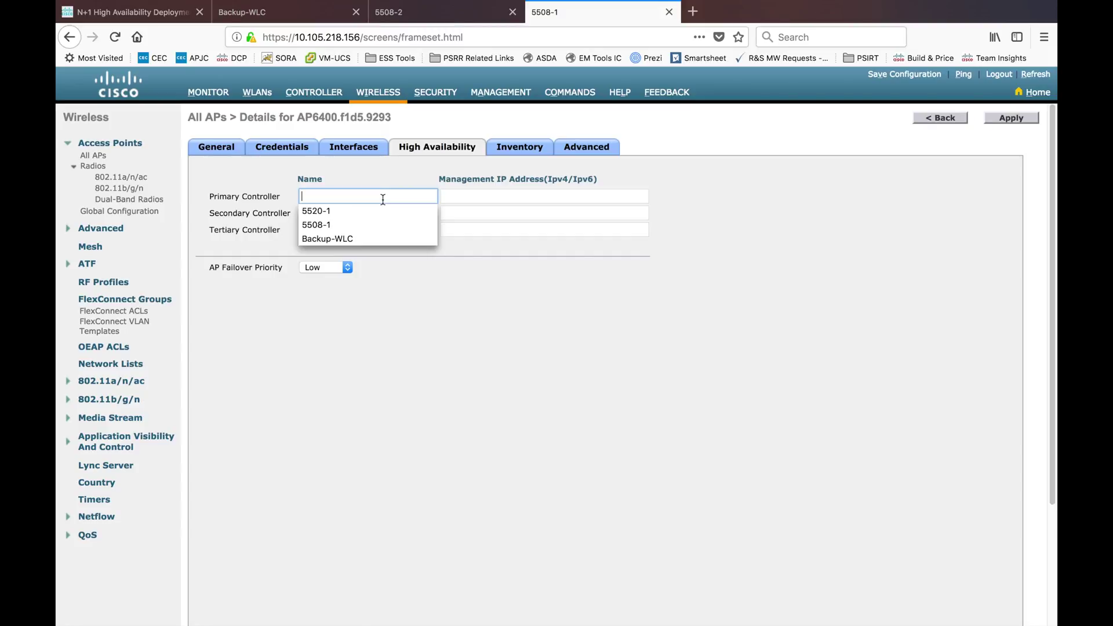
left_click(373, 225)
left_click(491, 199)
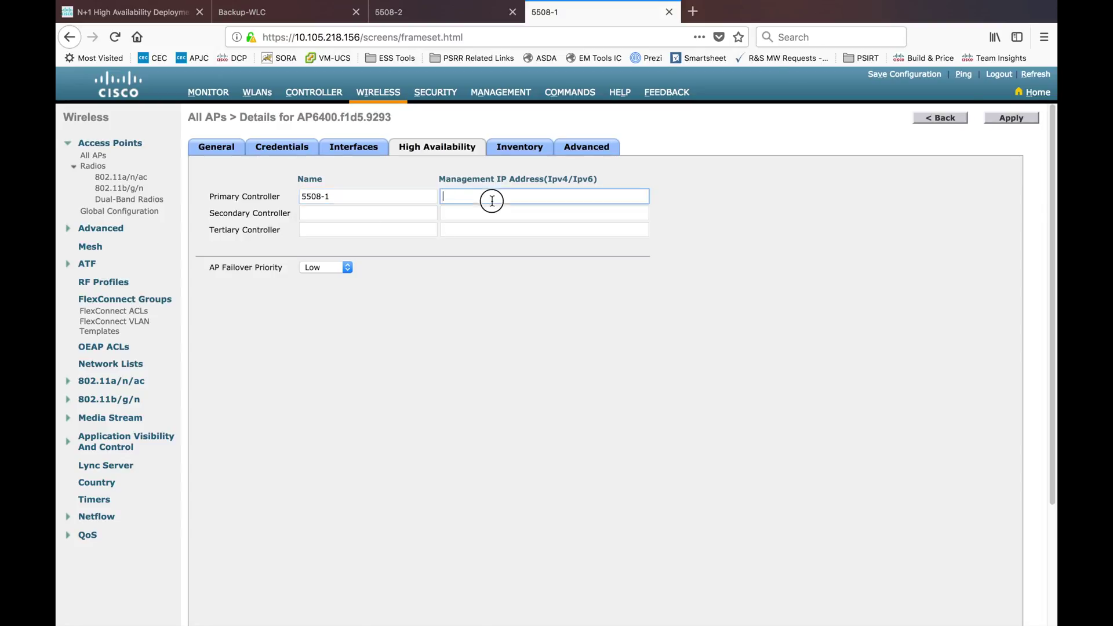
left_click(414, 212)
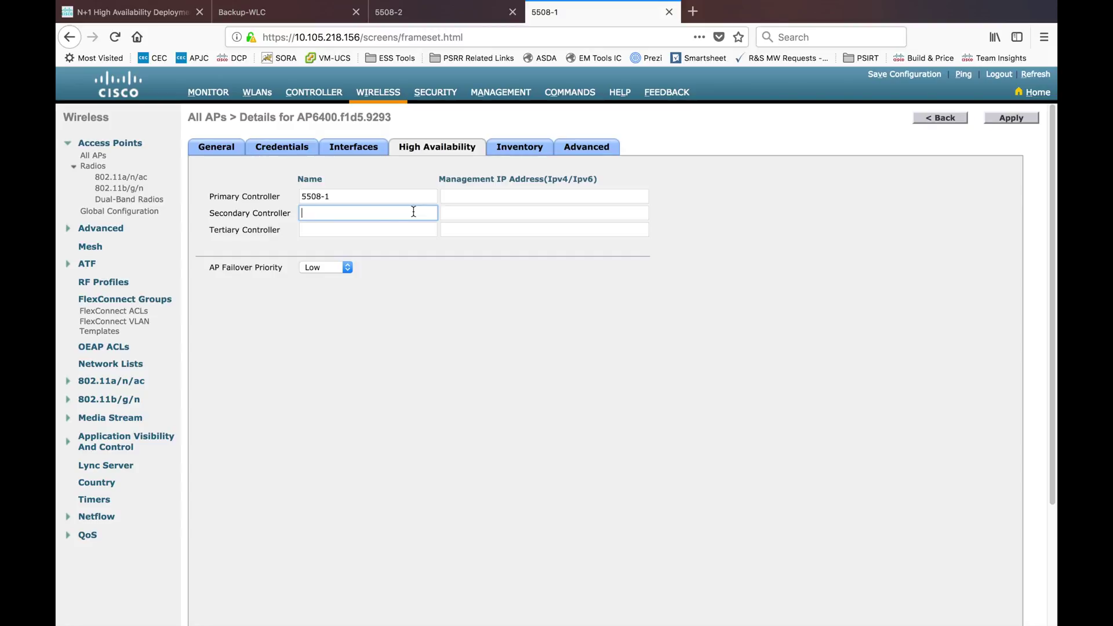
type("Backup")
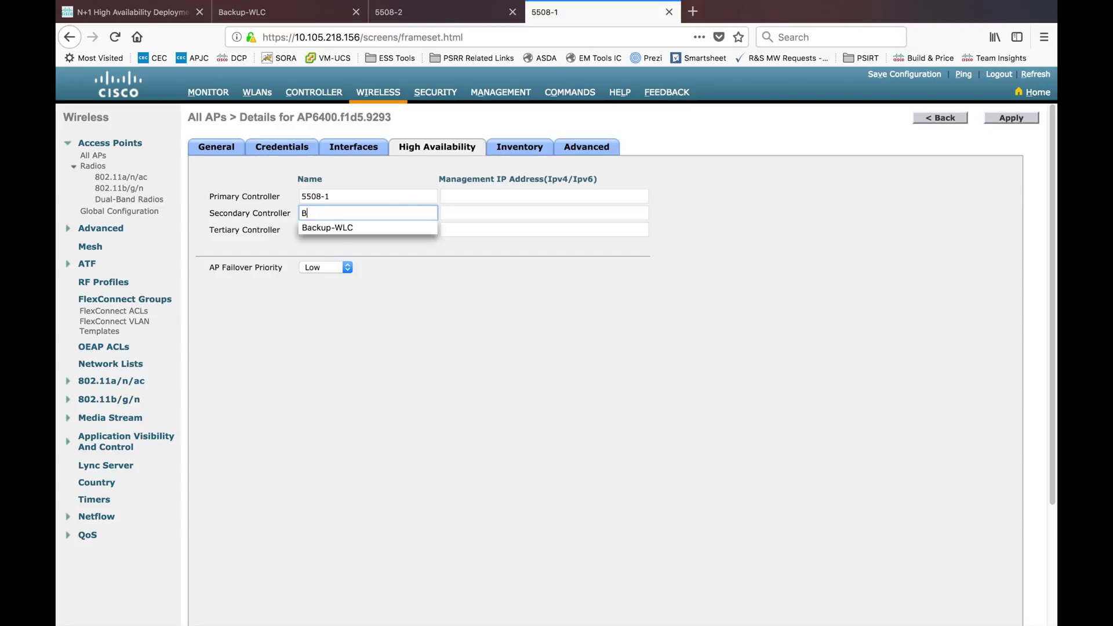
type("-WLC")
left_click(487, 215)
left_click(490, 228)
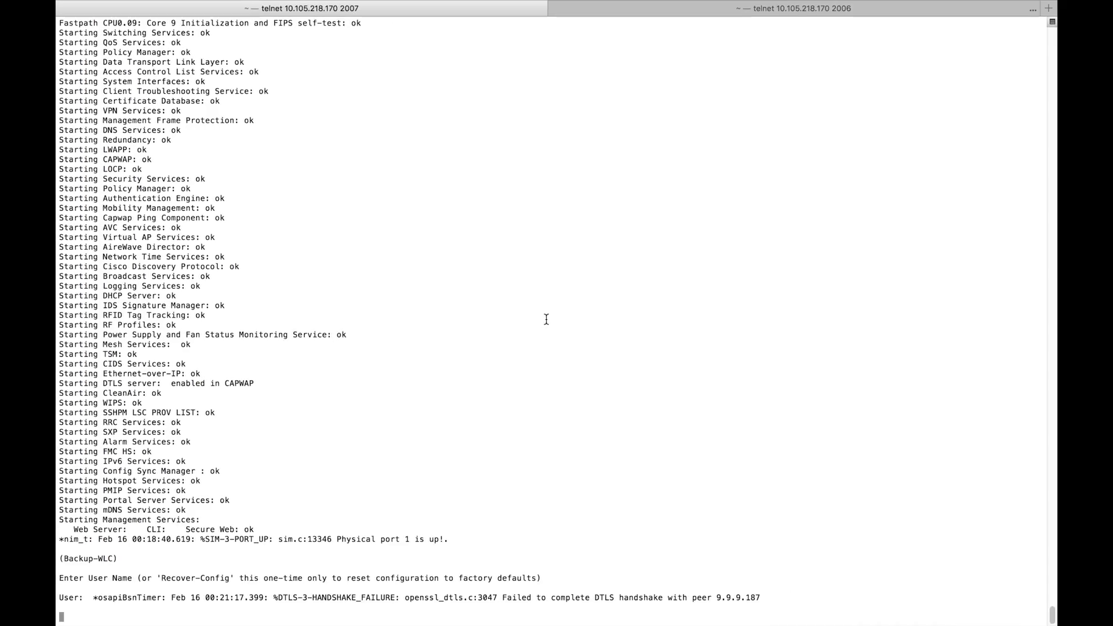
Step: Log in to the restarted Backup-WLC with the admin credentials
key("Return")
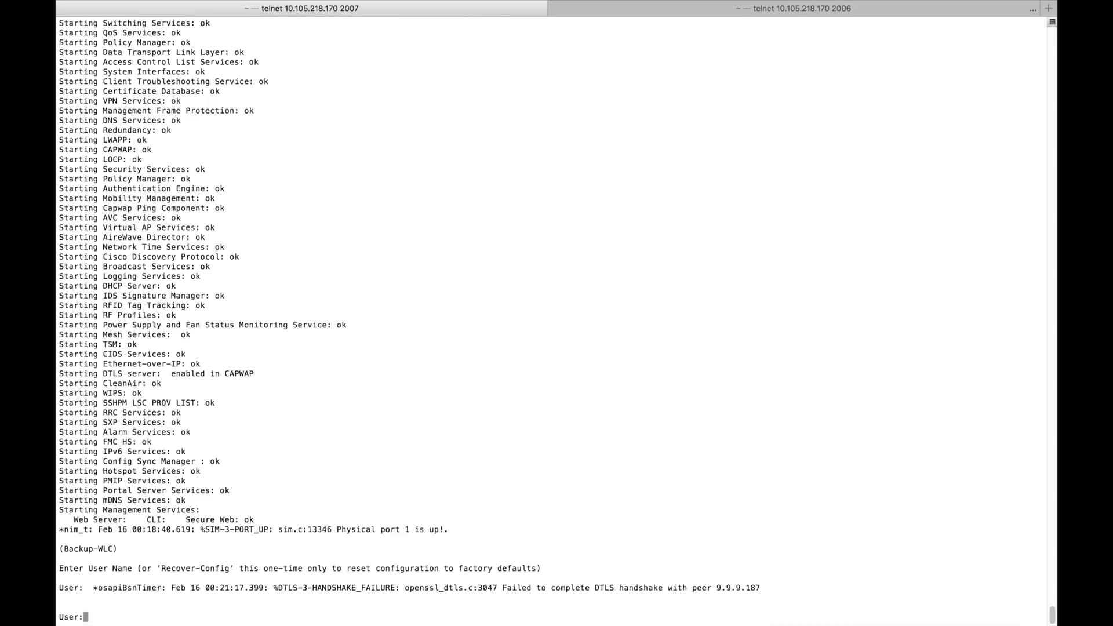
type("admin")
key("Return")
type("*******")
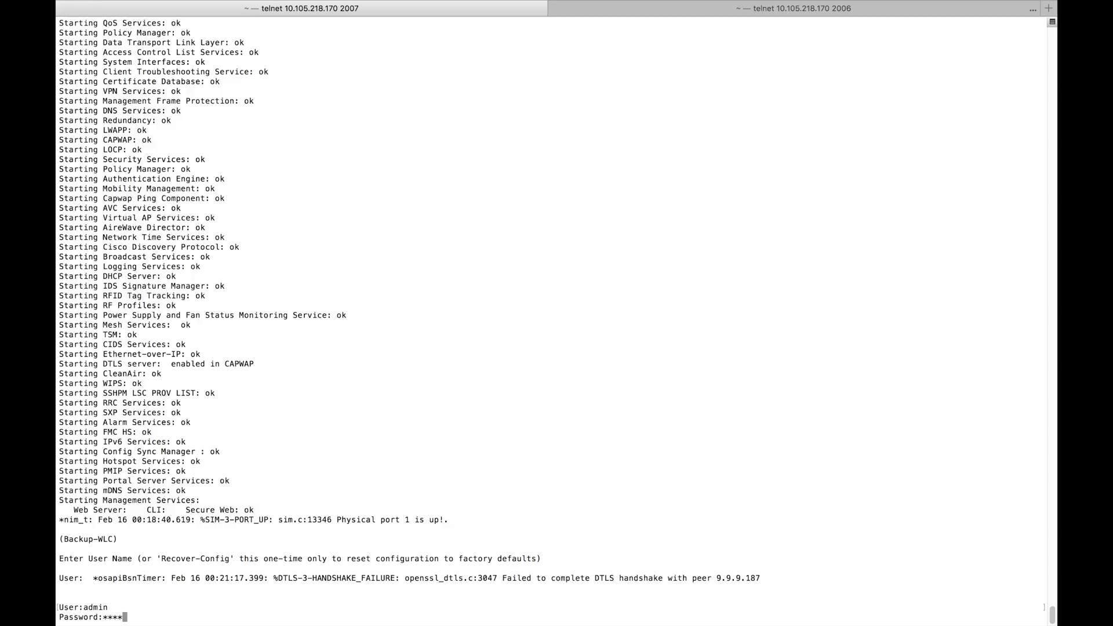
type("*")
key("Return")
key("Return")
key("Return")
key("Return")
key("Return")
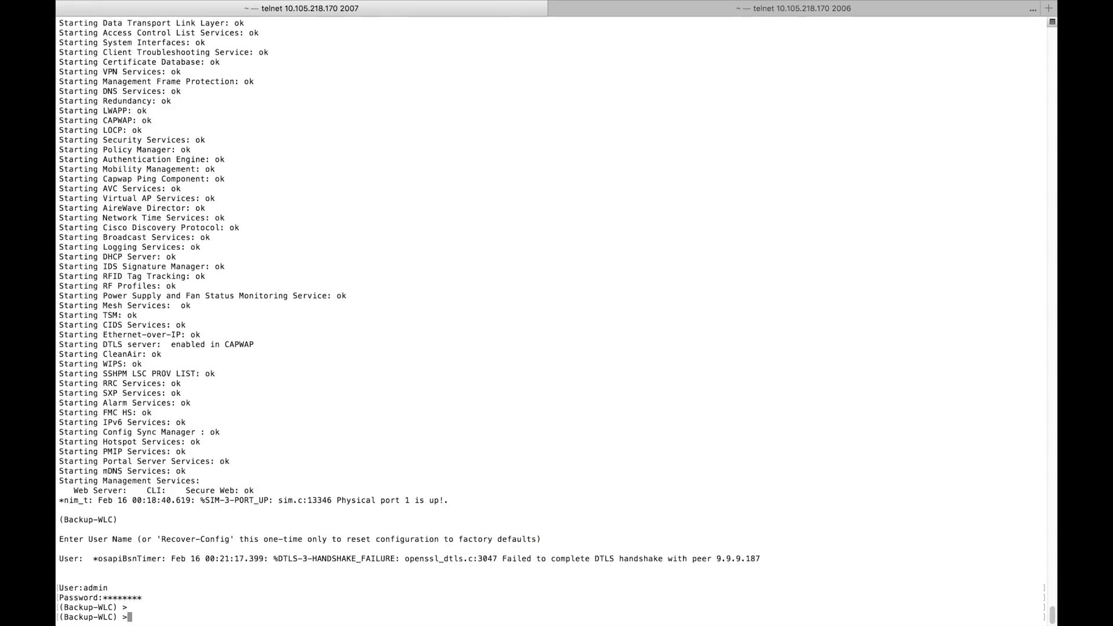
Step: Run show license summary and page to the end of its output
key("Return")
key("Return")
key("Return")
key("Return")
type("show ")
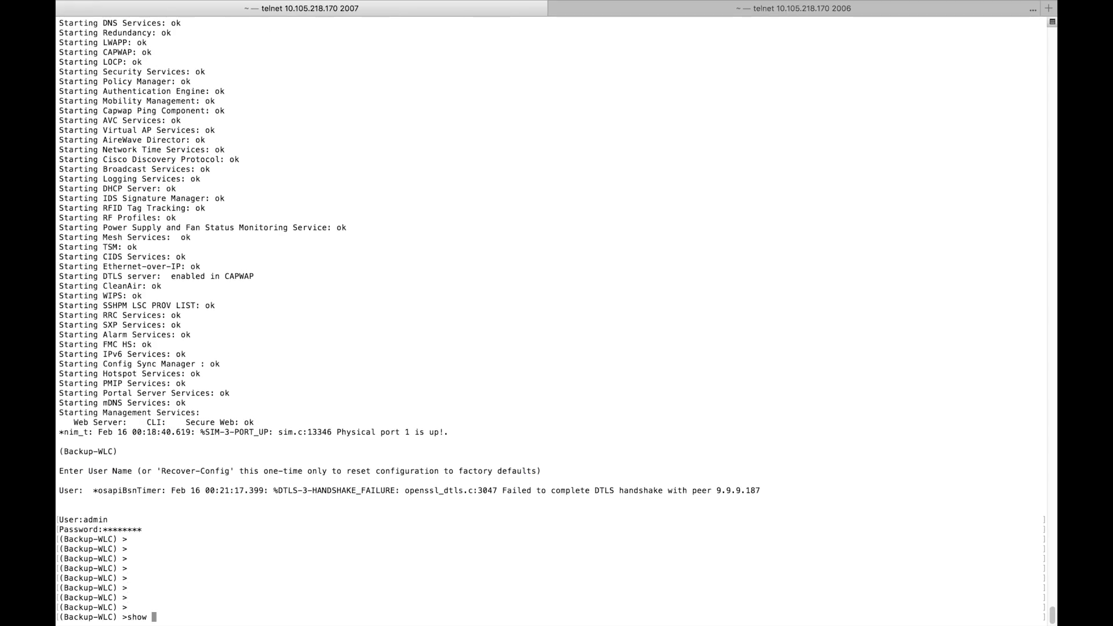
type("license summary")
key("Return")
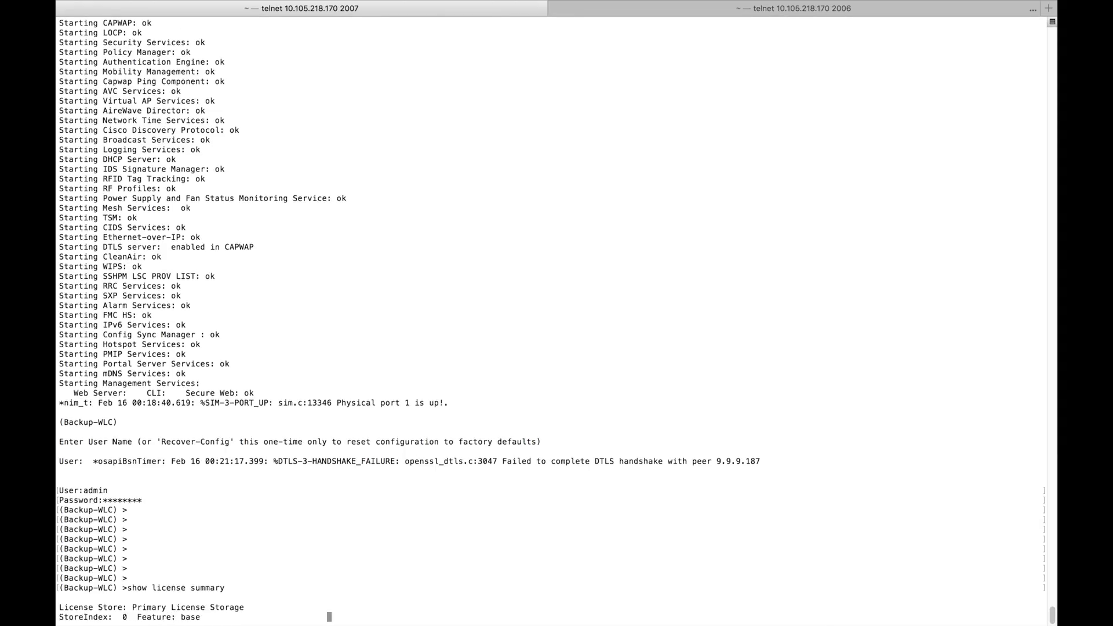
key("space")
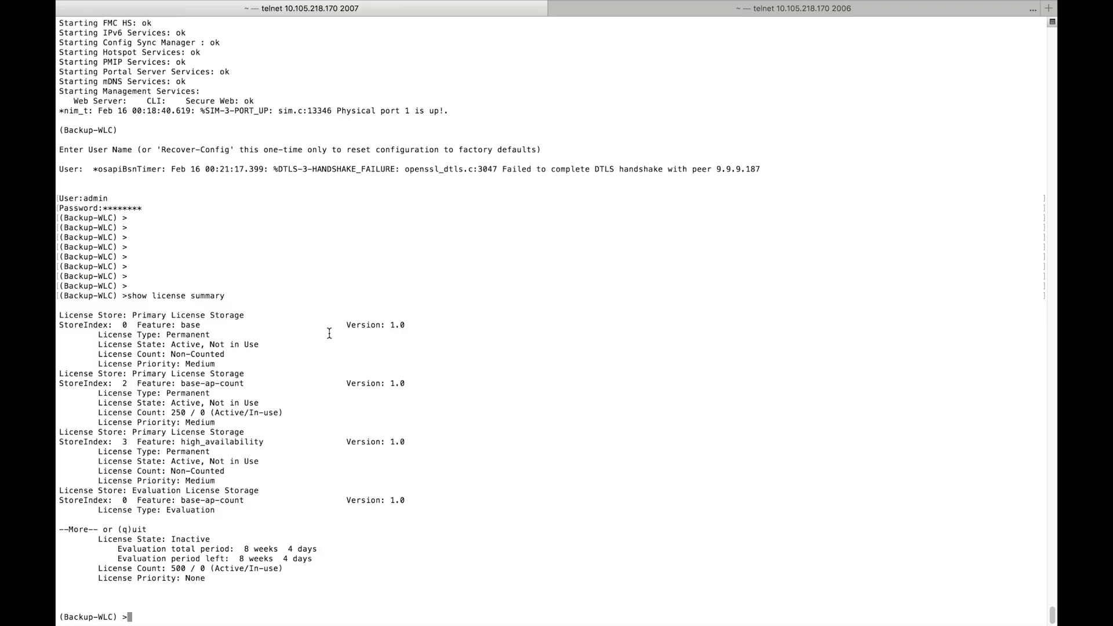
Step: Mark the earlier base-ap-count, high_availability and AP Count 250 entries, then the StoreIndex 2 base-ap-count block
scroll(701, 305, "up", 5)
scroll(701, 306, "up", 20)
scroll(701, 305, "up", 9)
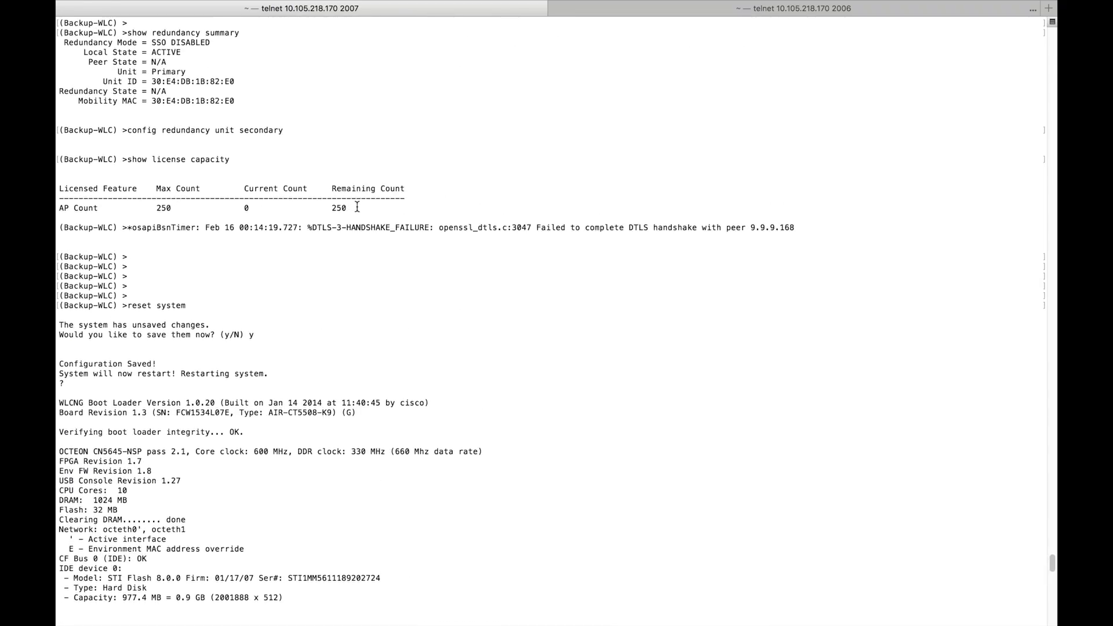
scroll(357, 207, "up", 7)
scroll(357, 207, "up", 1)
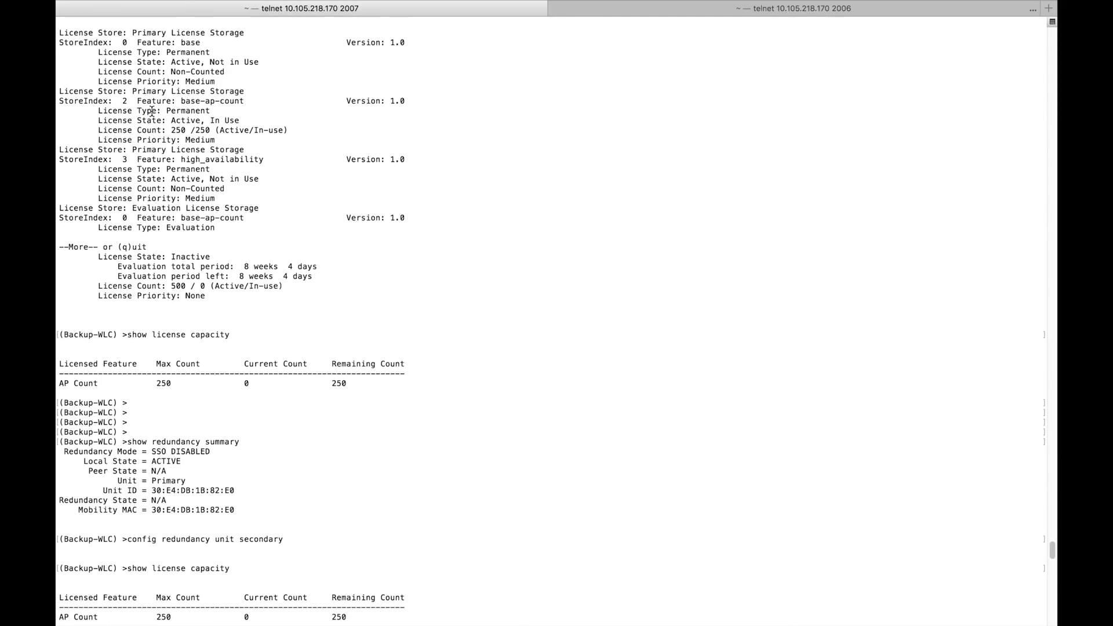
left_click_drag(78, 102, 443, 180)
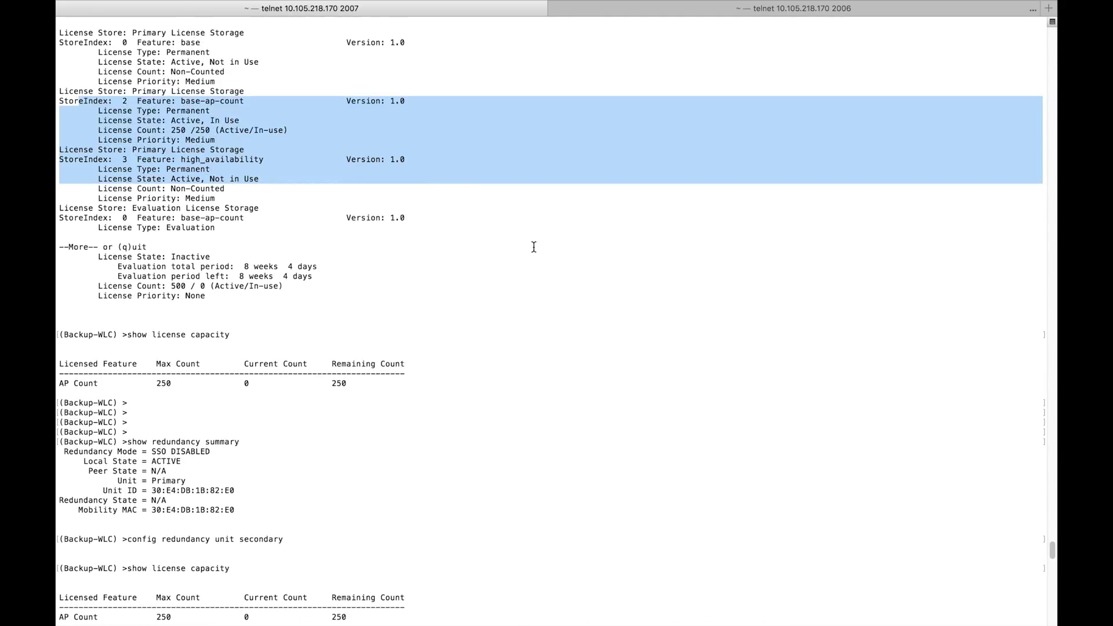
scroll(534, 247, "down", 5)
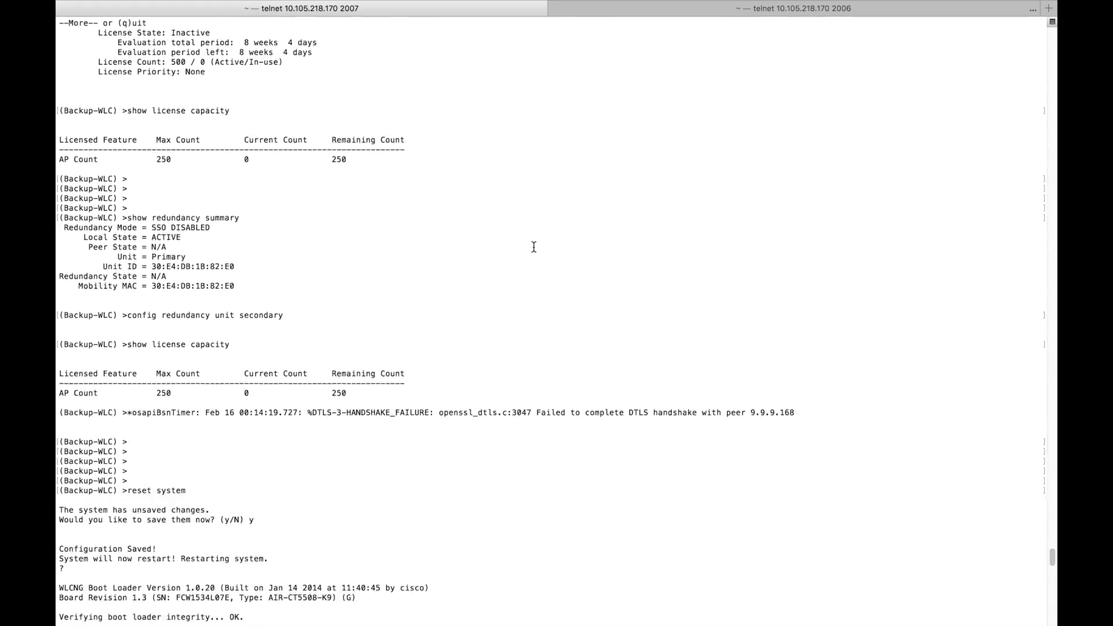
left_click_drag(371, 120, 61, 90)
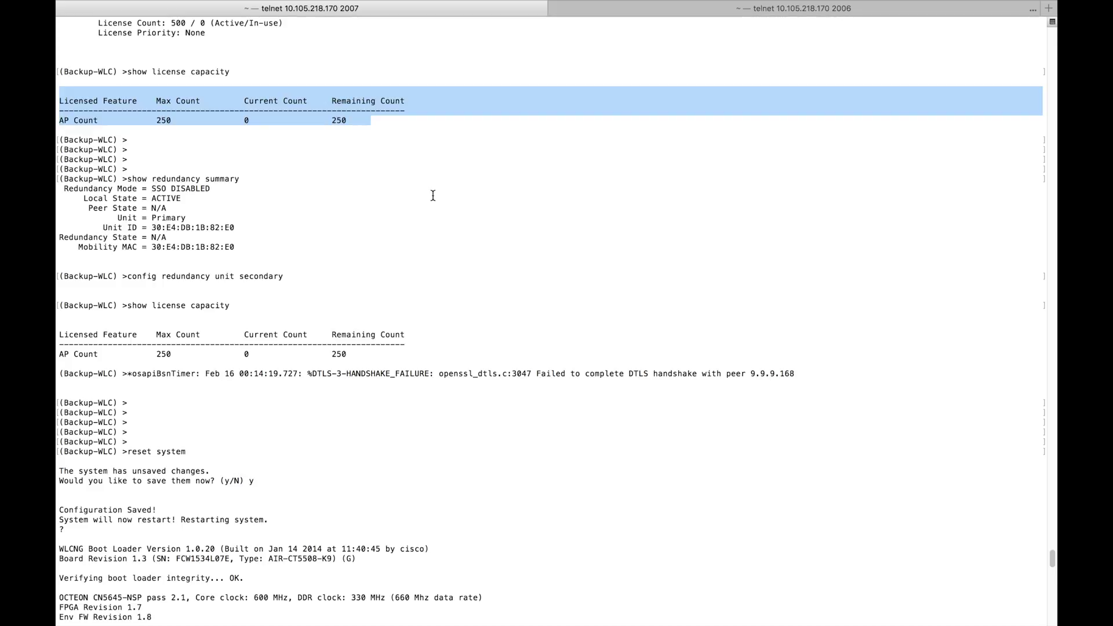
scroll(433, 195, "down", 20)
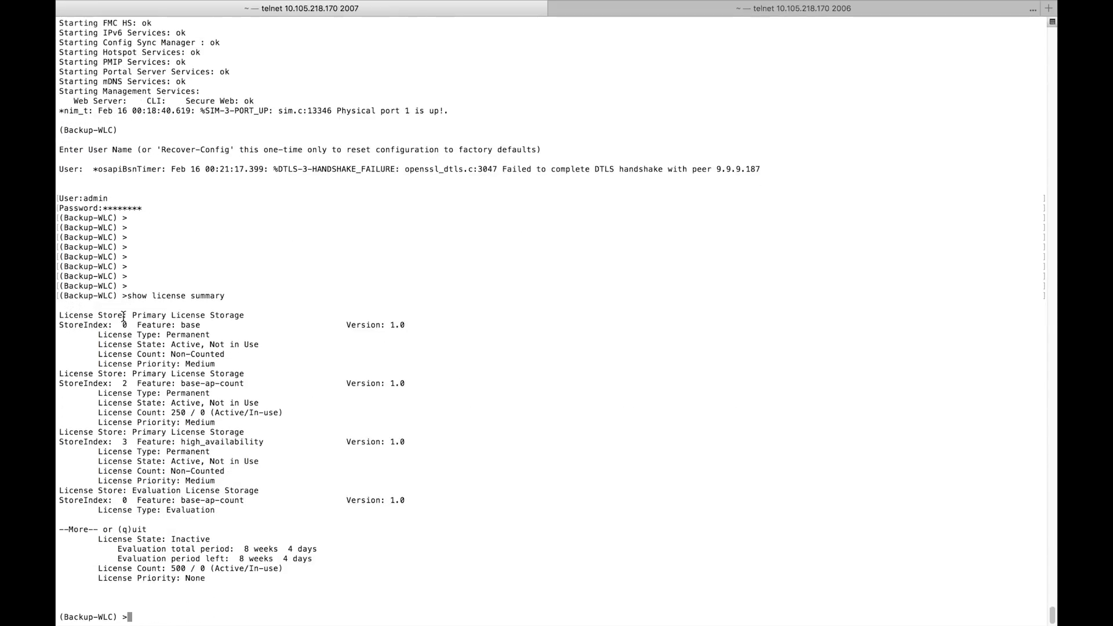
left_click_drag(68, 379, 371, 420)
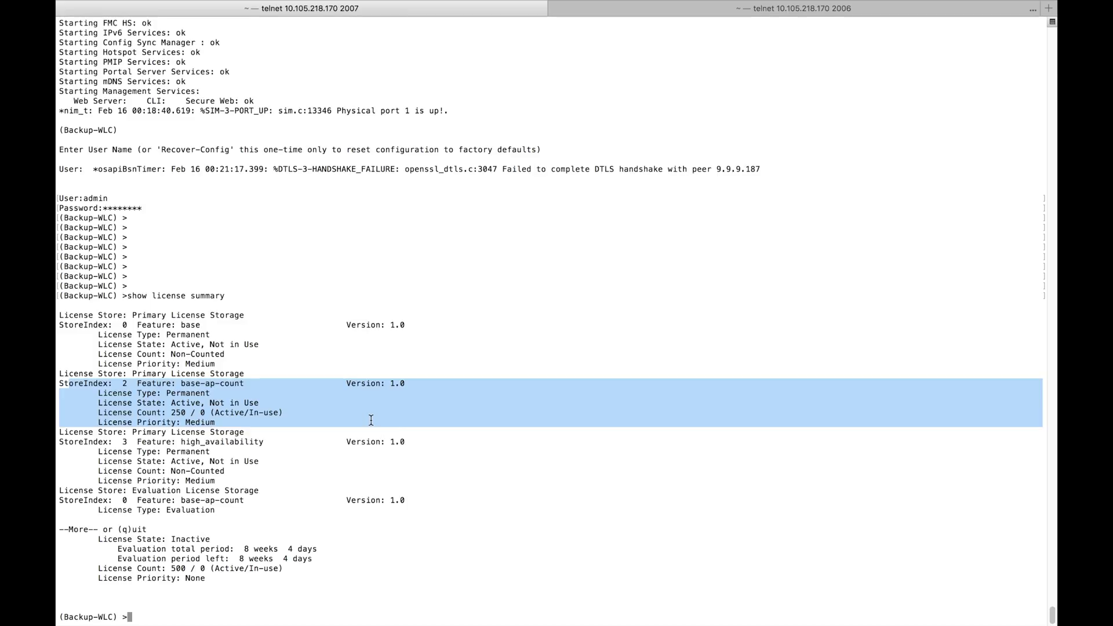
left_click(510, 557)
Step: Run show license capacity and compare the new AP Count 500 line with the earlier 250
type("show l")
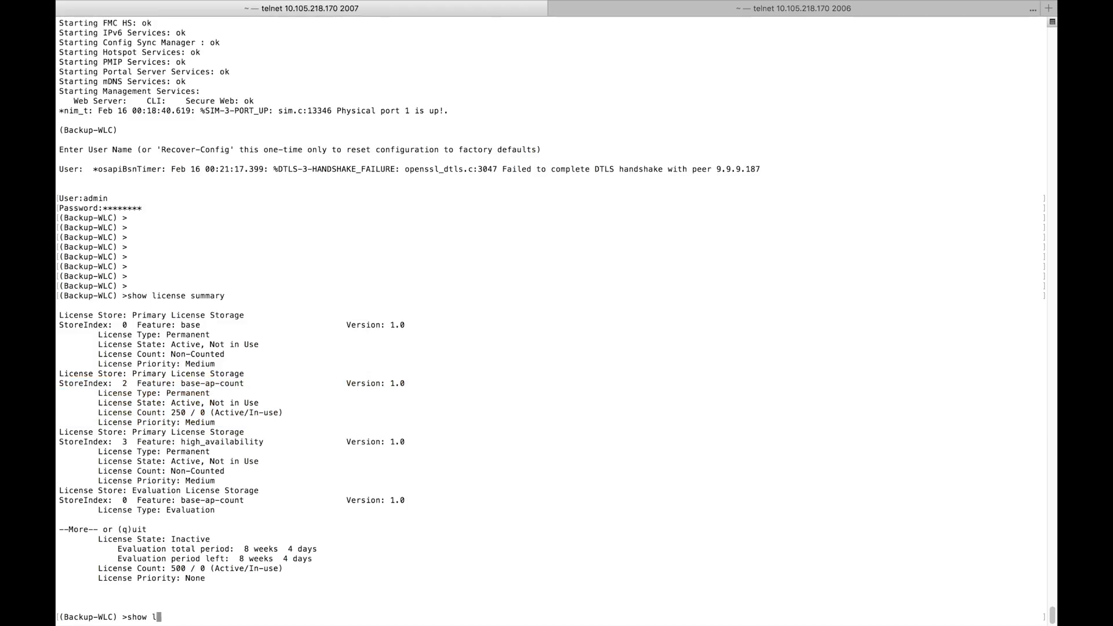
type("icense capacity")
key("Return")
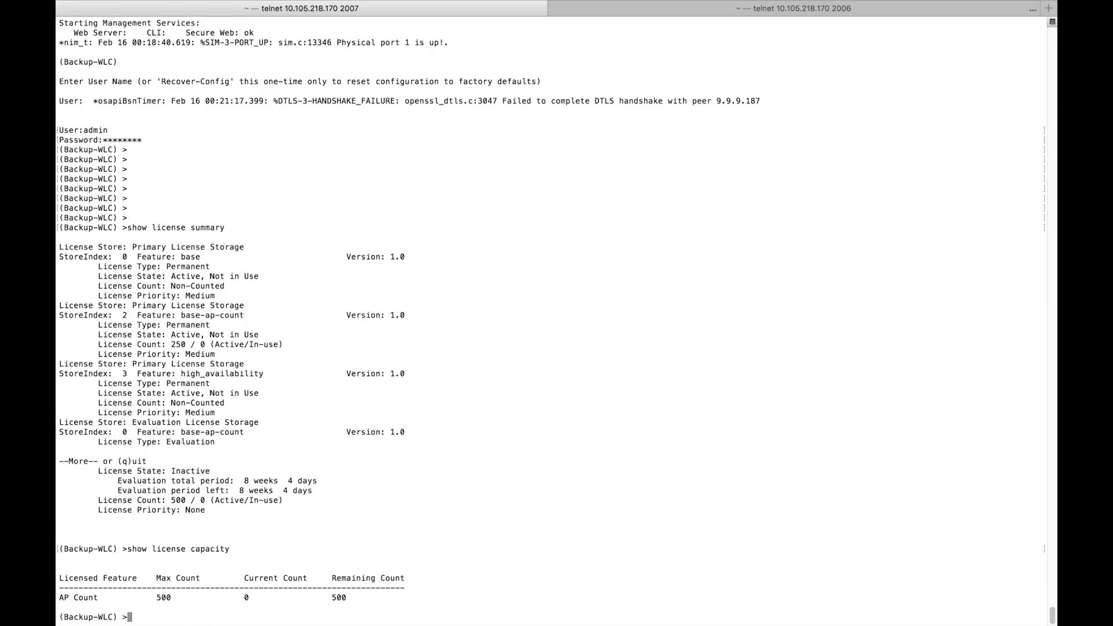
triple_click(163, 600)
scroll(533, 513, "up", 15)
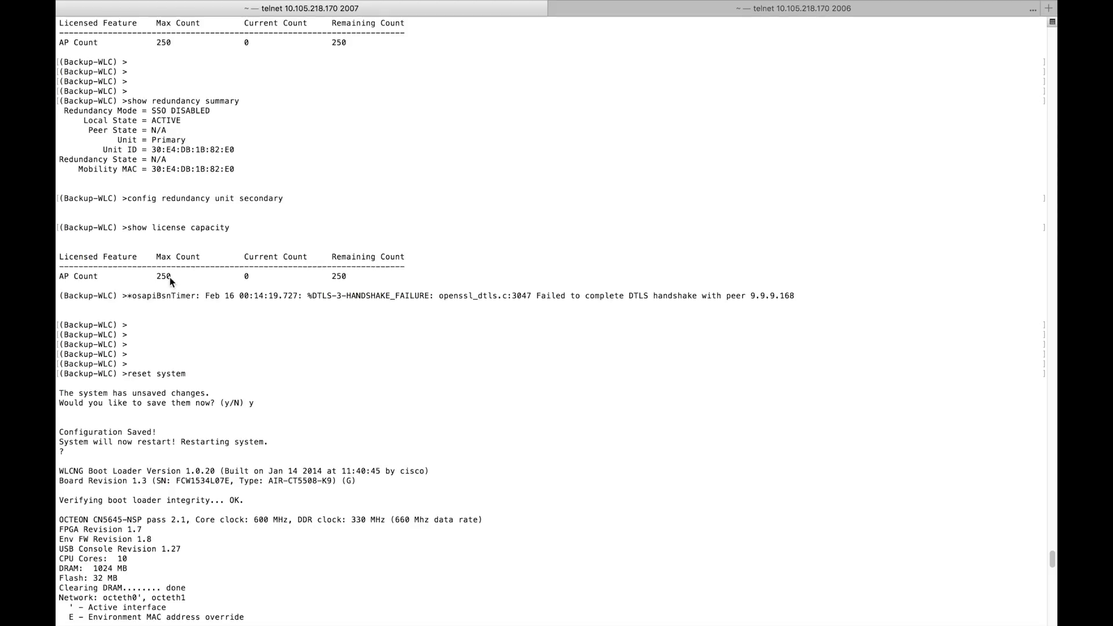
triple_click(166, 276)
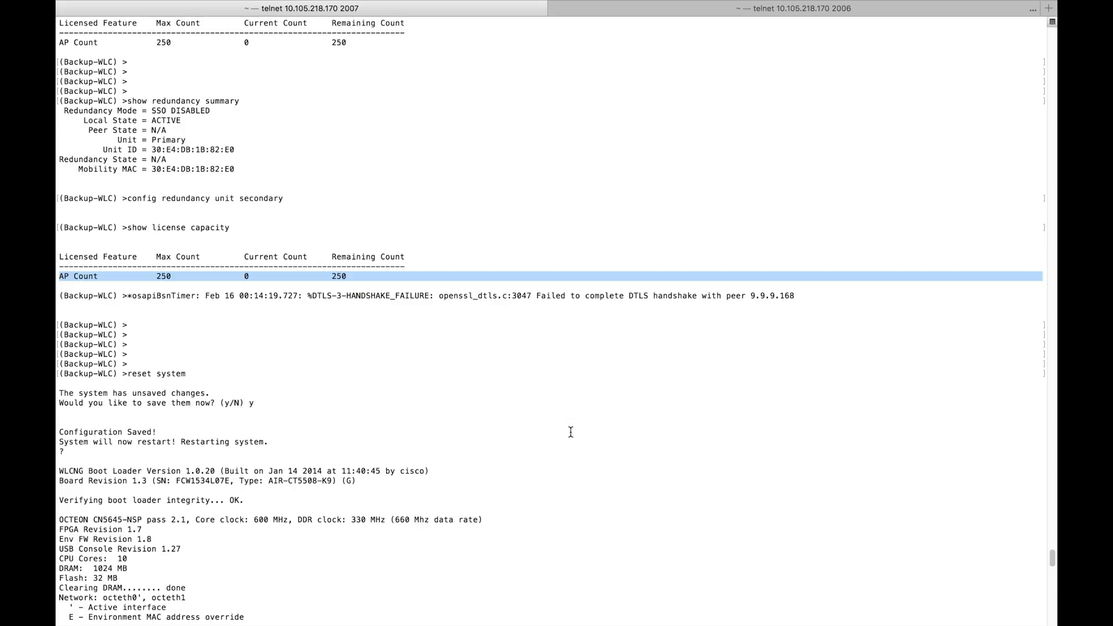
key("ctrl+Left")
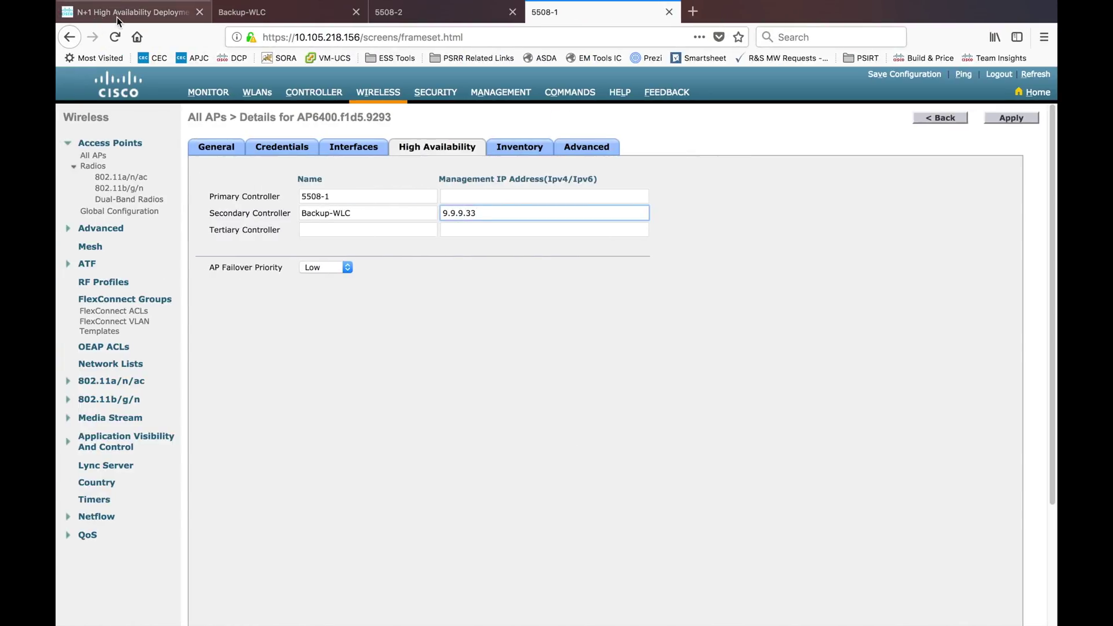
Step: In the N+1 HA guide, highlight the HA-SKU 90-day timer paragraph, then go to Licensing
left_click(116, 16)
scroll(612, 315, "up", 8)
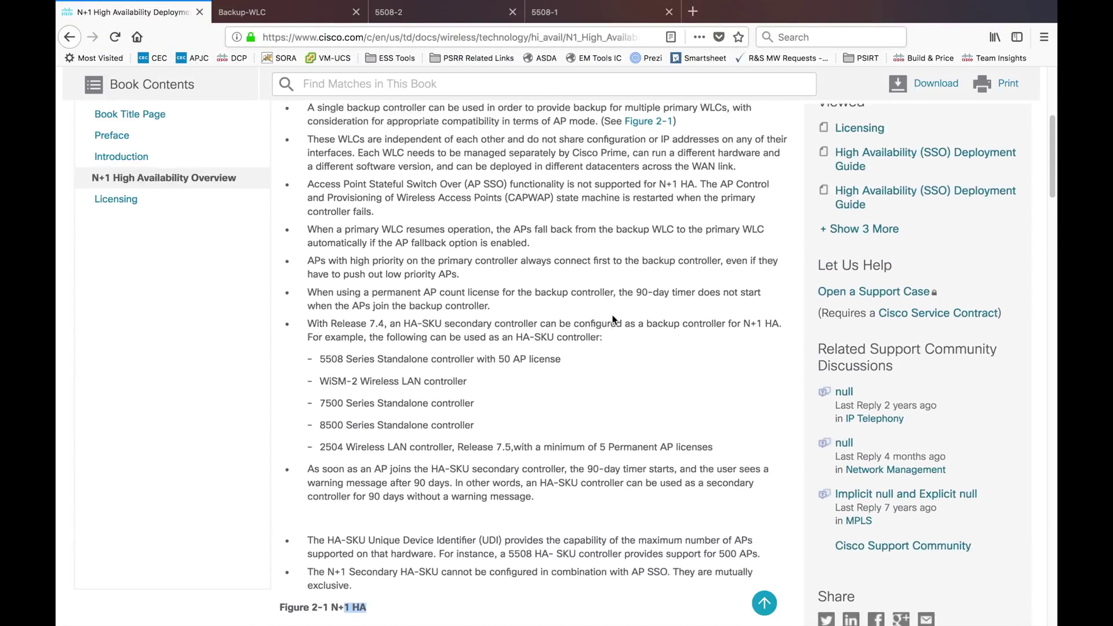
scroll(612, 318, "down", 2)
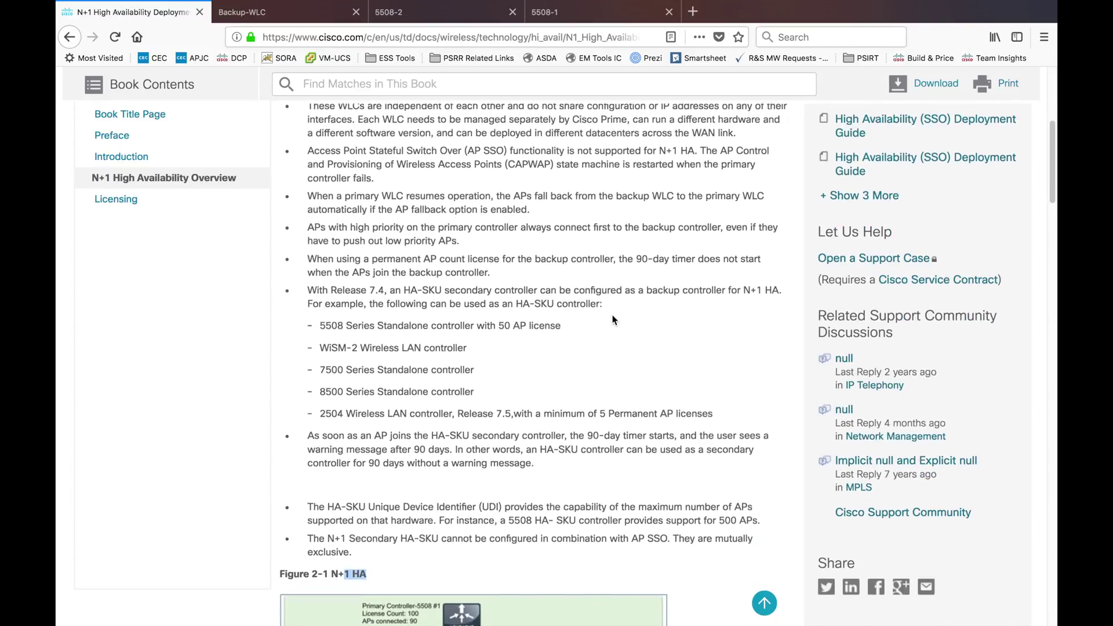
left_click_drag(537, 461, 293, 436)
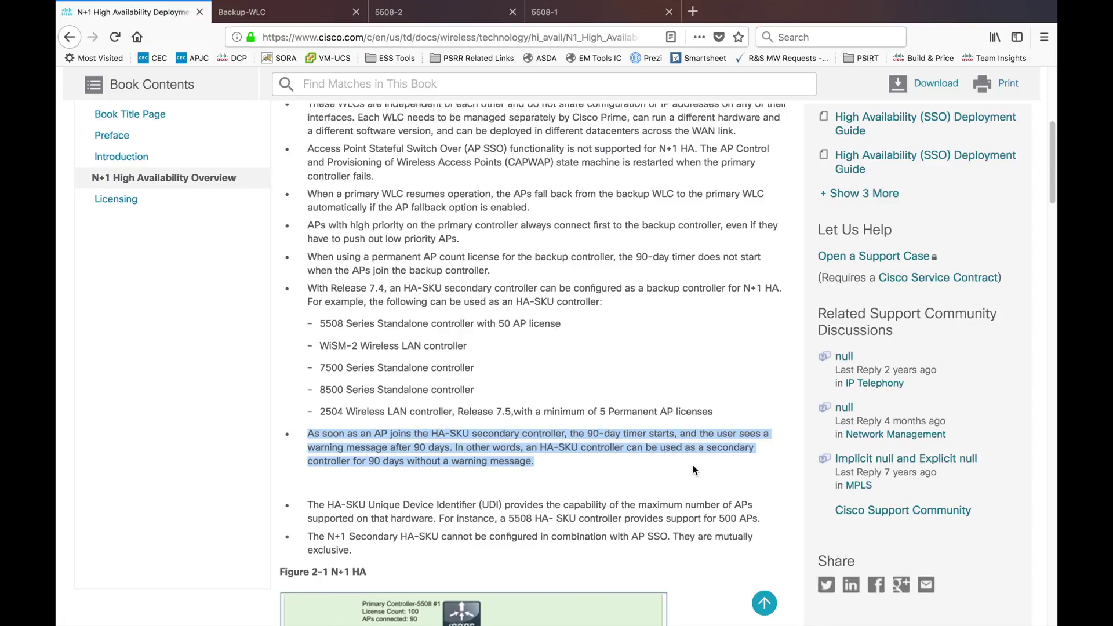
left_click(115, 206)
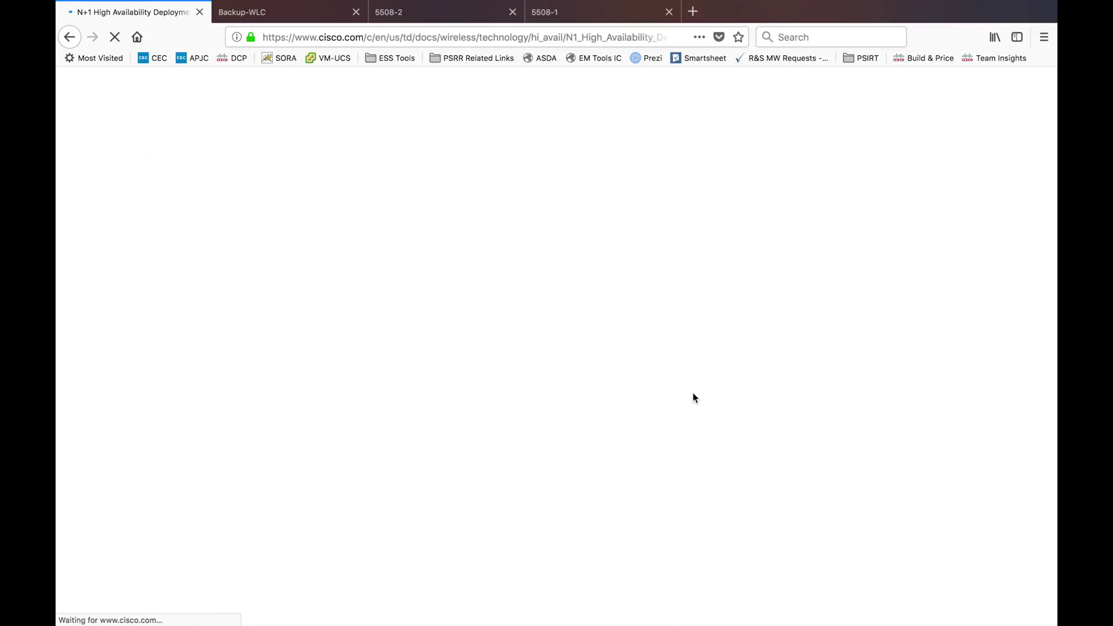
Step: View the 90-day license warning figure full-size, then bring up the 5508-2 telnet prompt
scroll(693, 392, "down", 8)
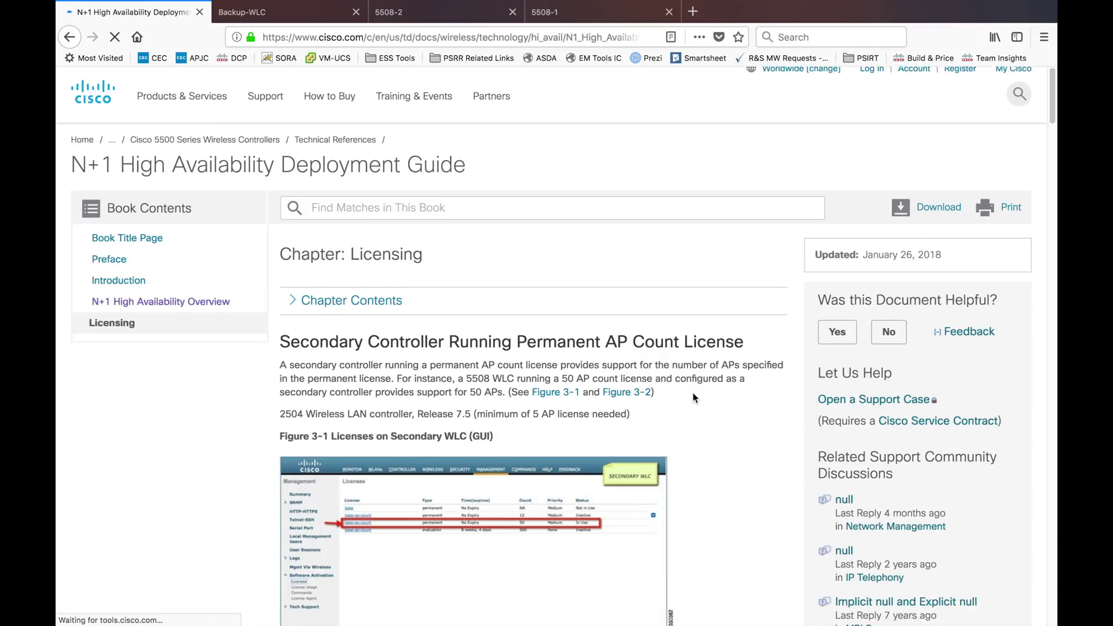
scroll(693, 392, "down", 20)
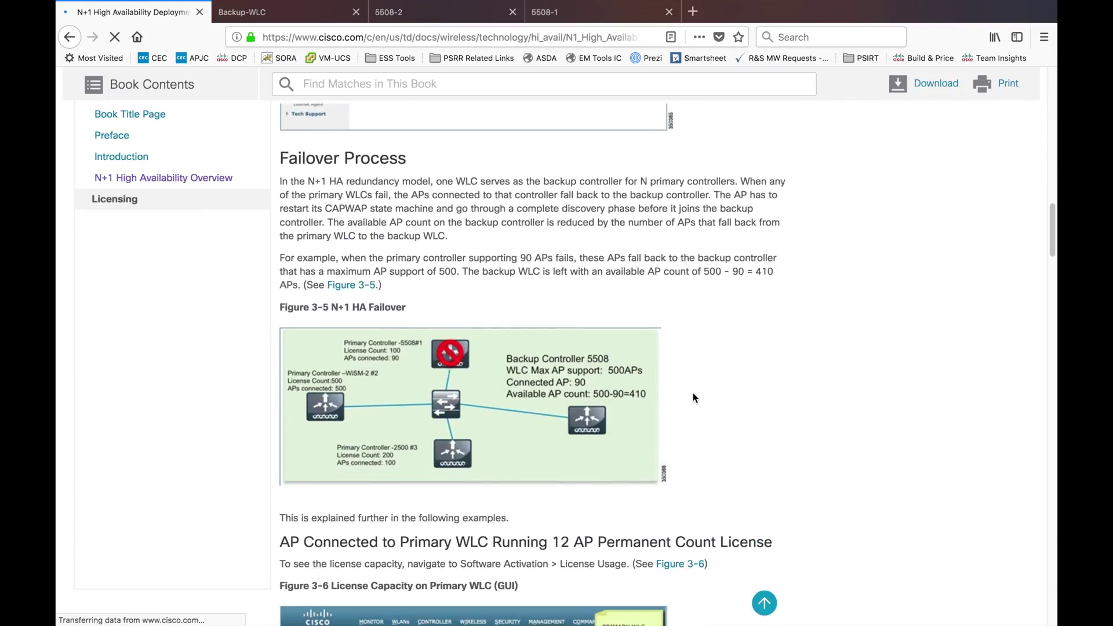
scroll(694, 397, "down", 11)
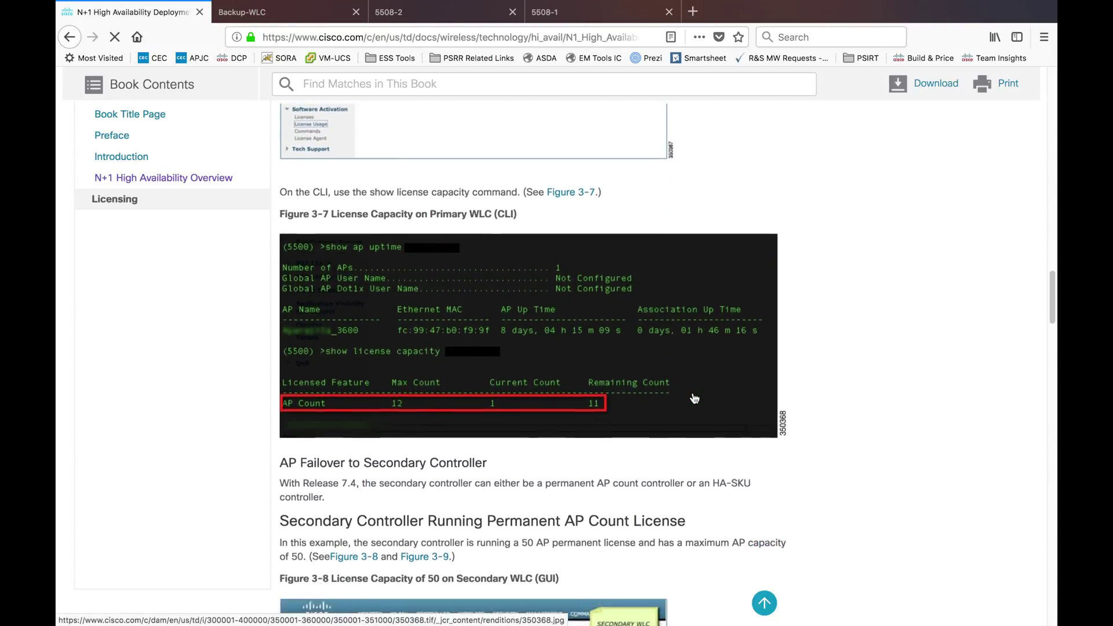
scroll(694, 398, "down", 15)
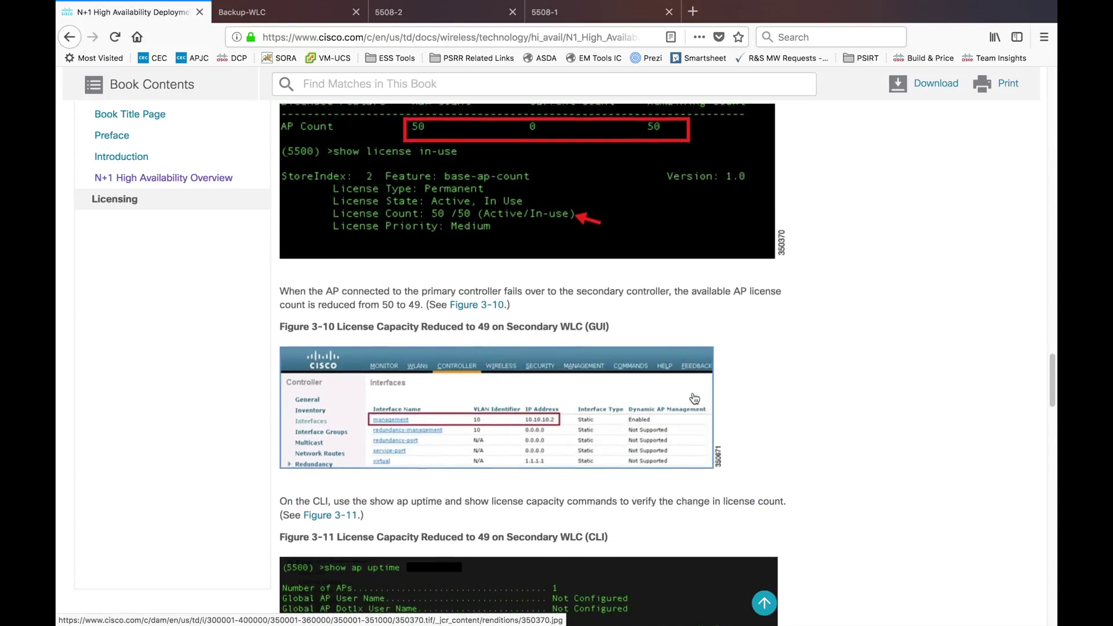
scroll(693, 393, "down", 13)
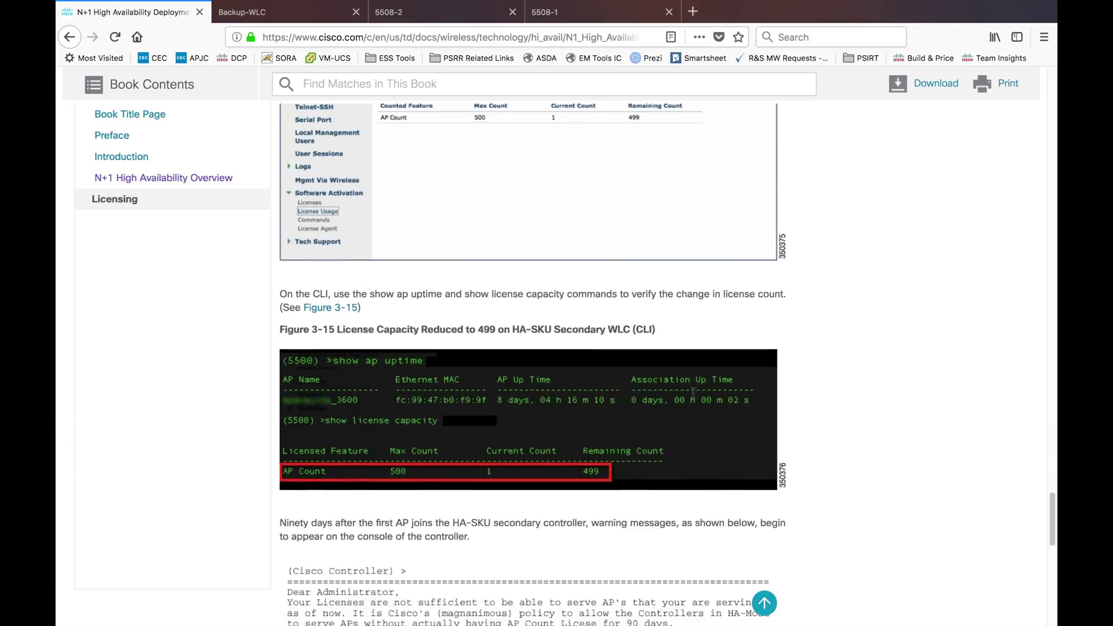
scroll(693, 393, "down", 2)
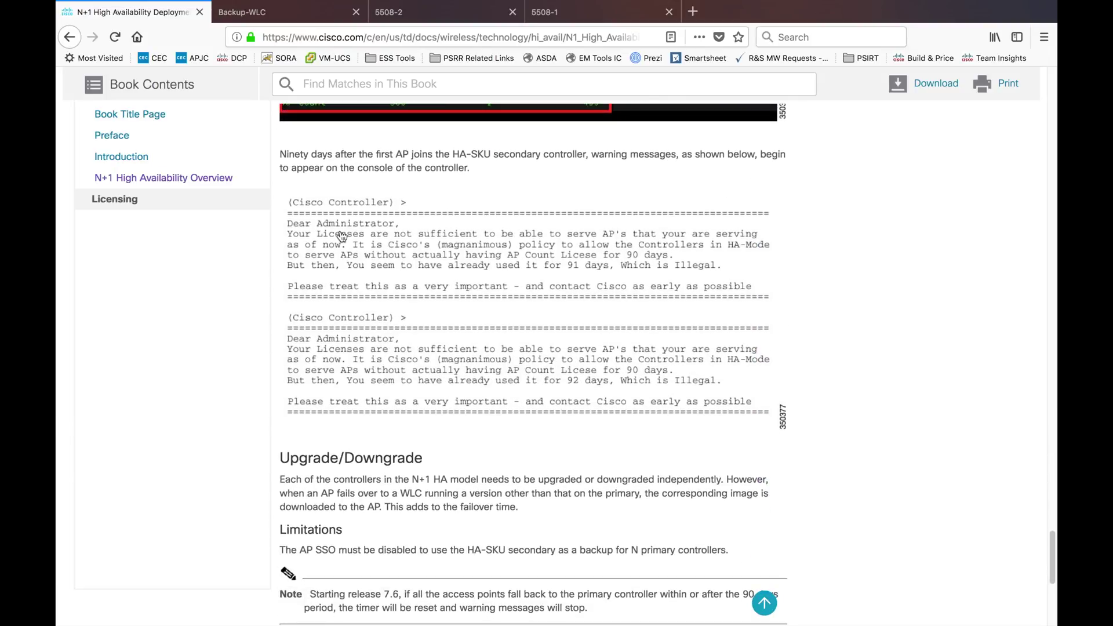
left_click(518, 284)
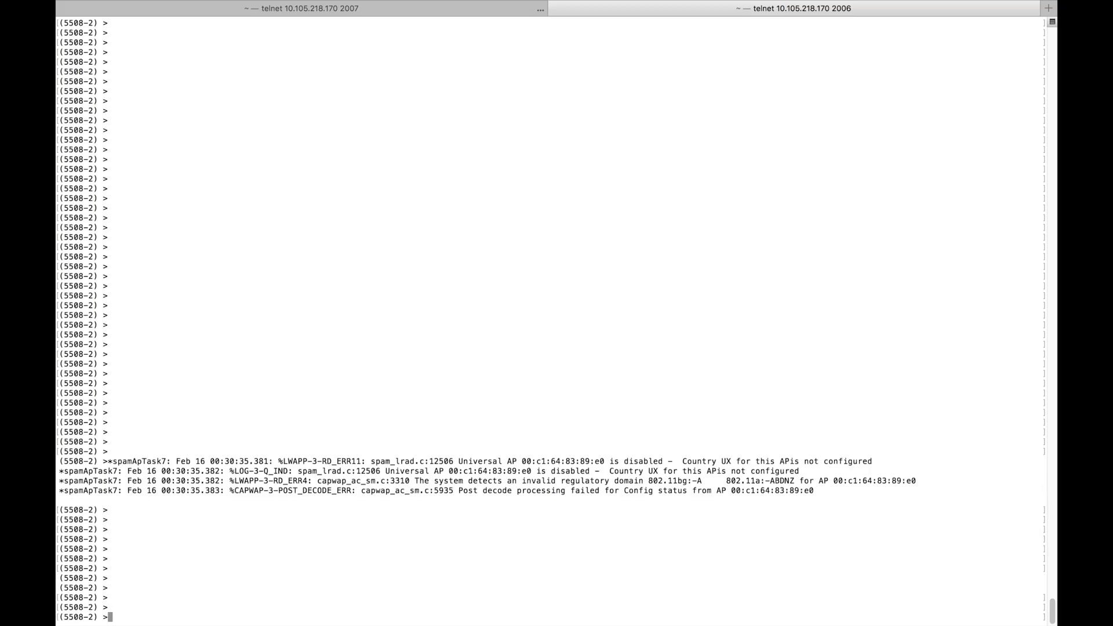
key("Return")
key("Return")
key("Return")
key("Return")
key("Return")
key("Return")
key("Return")
key("Return")
key("Return")
key("Return")
key("Return")
key("Return")
key("Return")
key("Return")
key("Return")
key("Return")
key("Return")
key("Return")
key("Return")
key("Return")
key("Return")
key("Return")
key("Return")
key("Return")
key("Return")
key("Return")
key("Return")
key("Return")
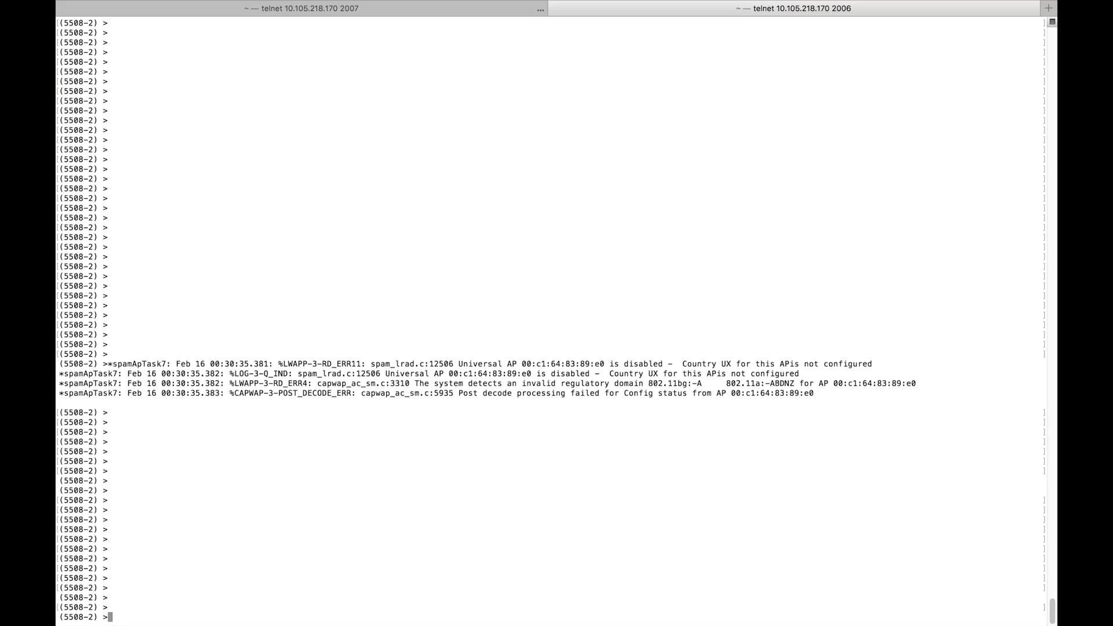
key("Return")
key("Return")
key("Return")
key("Return")
key("Return")
key("Return")
key("Return")
key("Return")
key("Return")
key("Return")
key("Return")
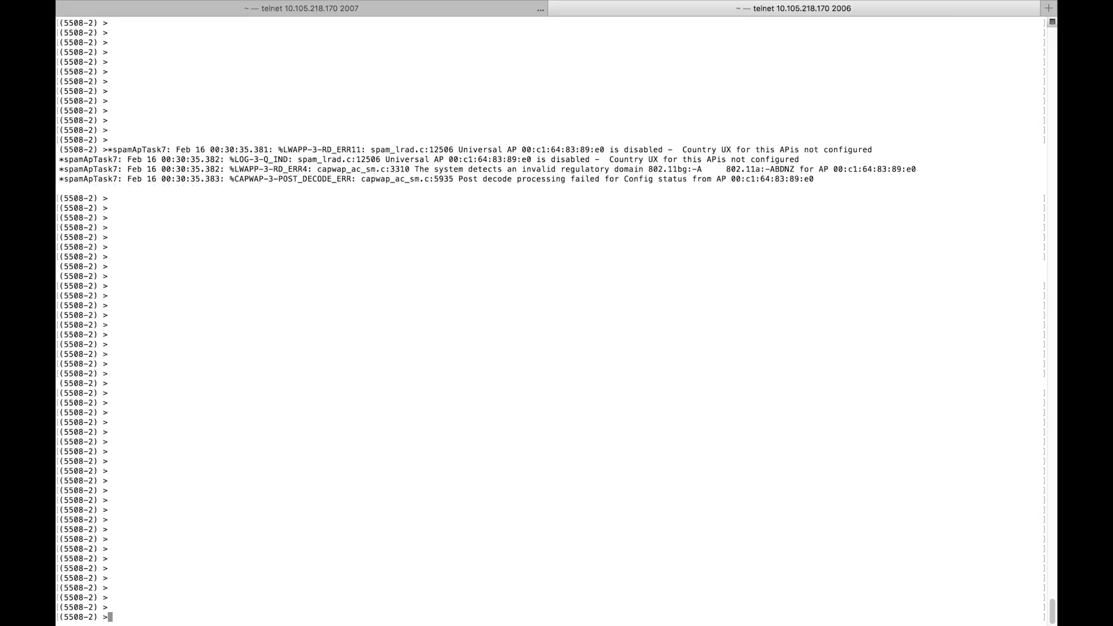
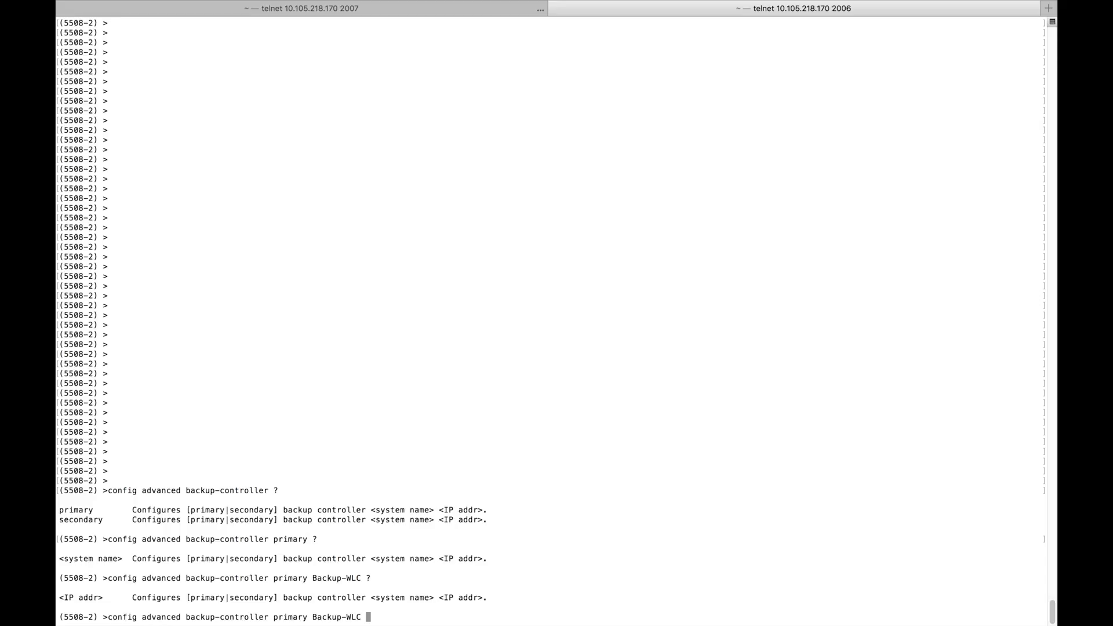
Step: Set Backup-WLC at 9.9.9.33 as 5508-2's primary backup controller
type("33")
key("Return")
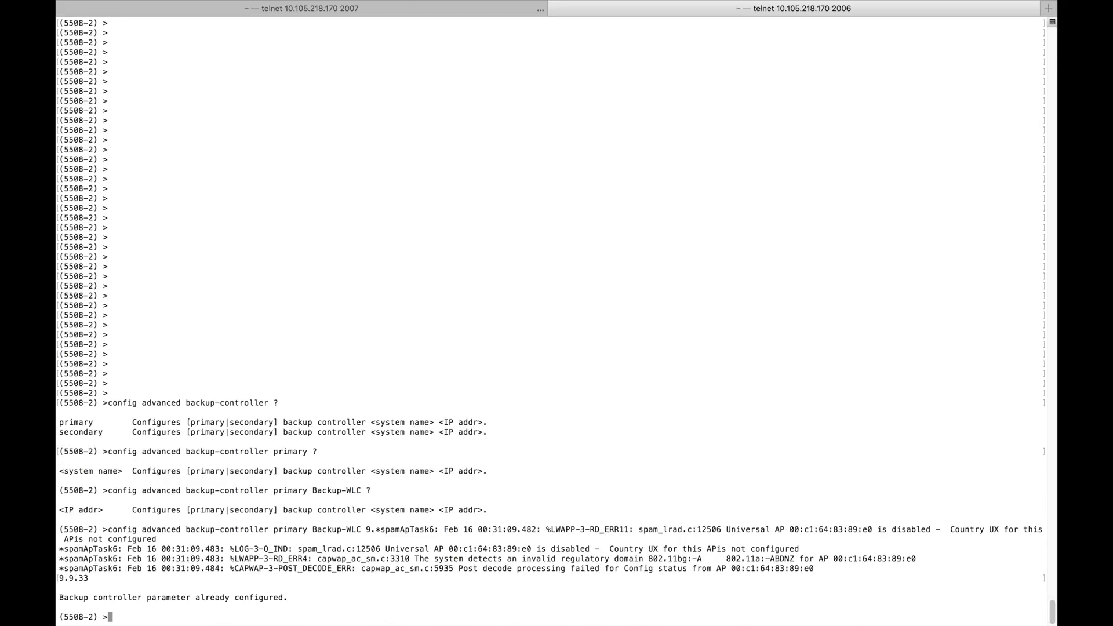
key("Return")
key("Return")
key("Return")
key("Return")
key("Return")
key("Return")
key("Return")
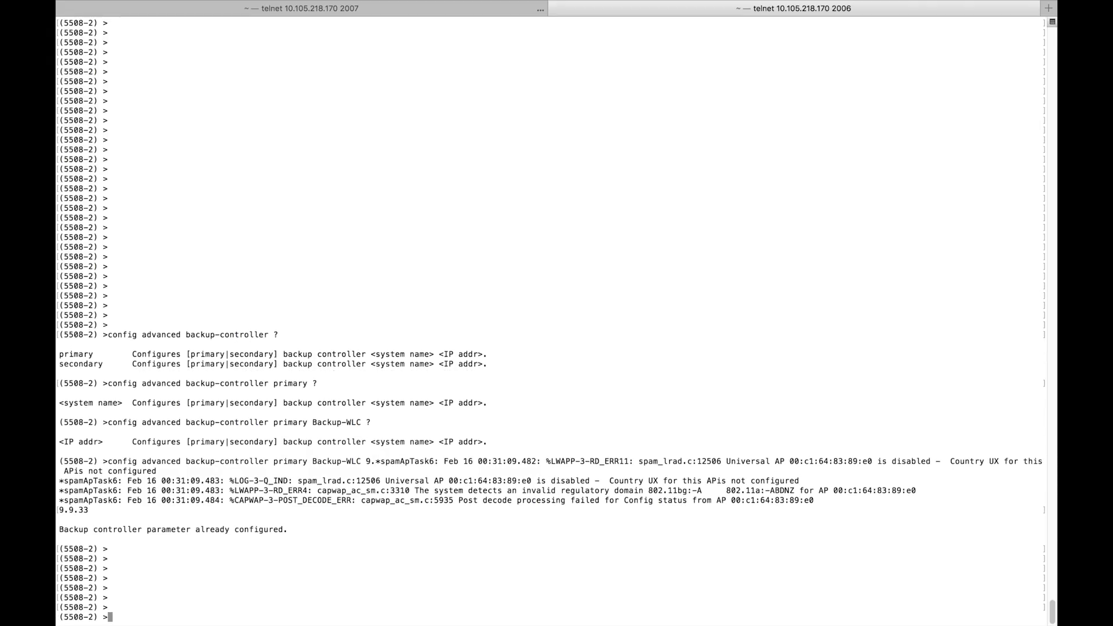
key("Up")
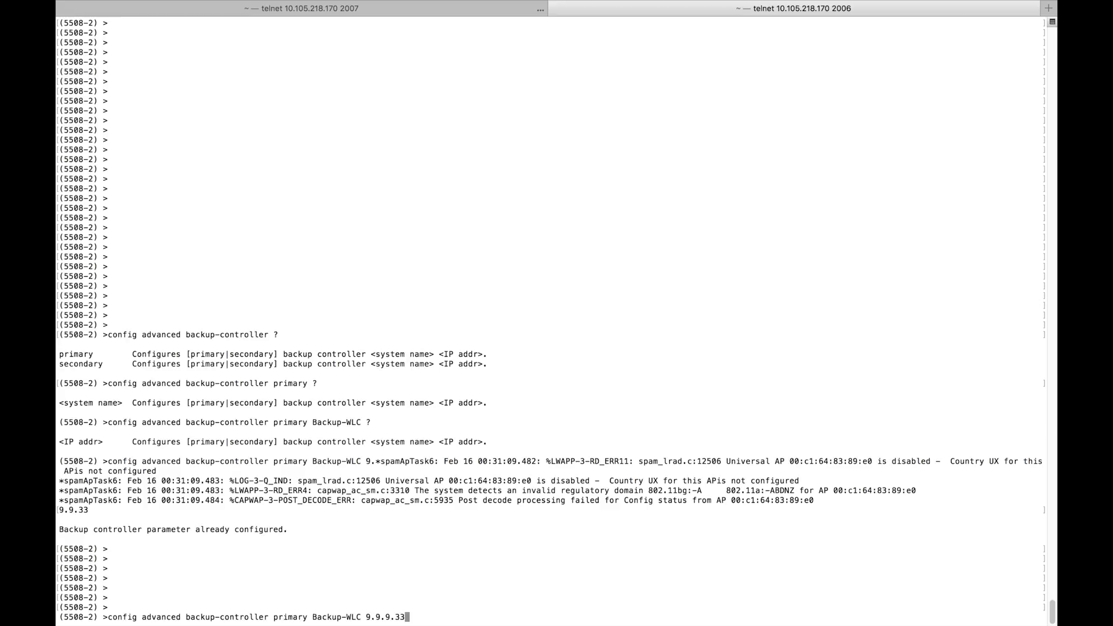
key("Return")
key("Return")
key("Return")
key("Return")
key("Return")
key("Return")
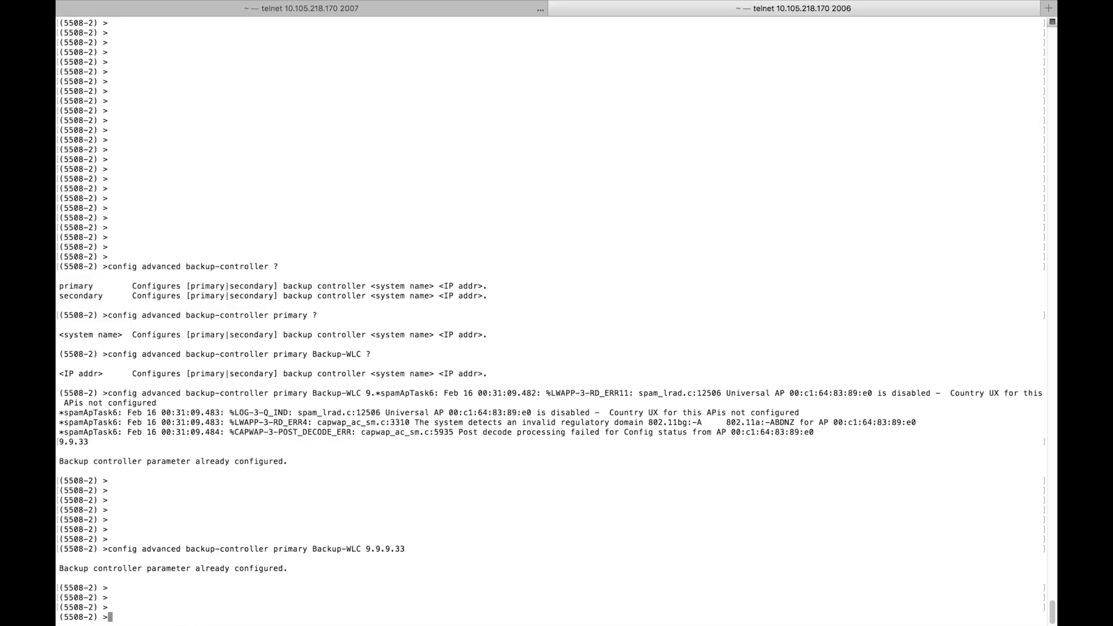
Step: Verify the setting with show advanced backup-controller, then go to the Backup-WLC session
type("show ")
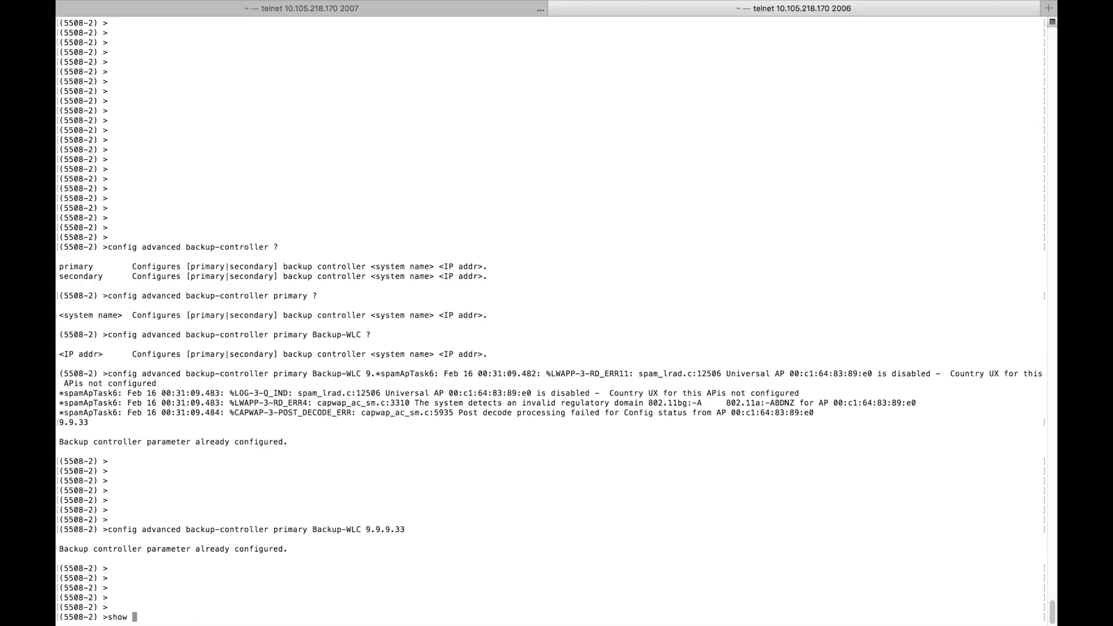
type("advanced backup-controller")
key("Return")
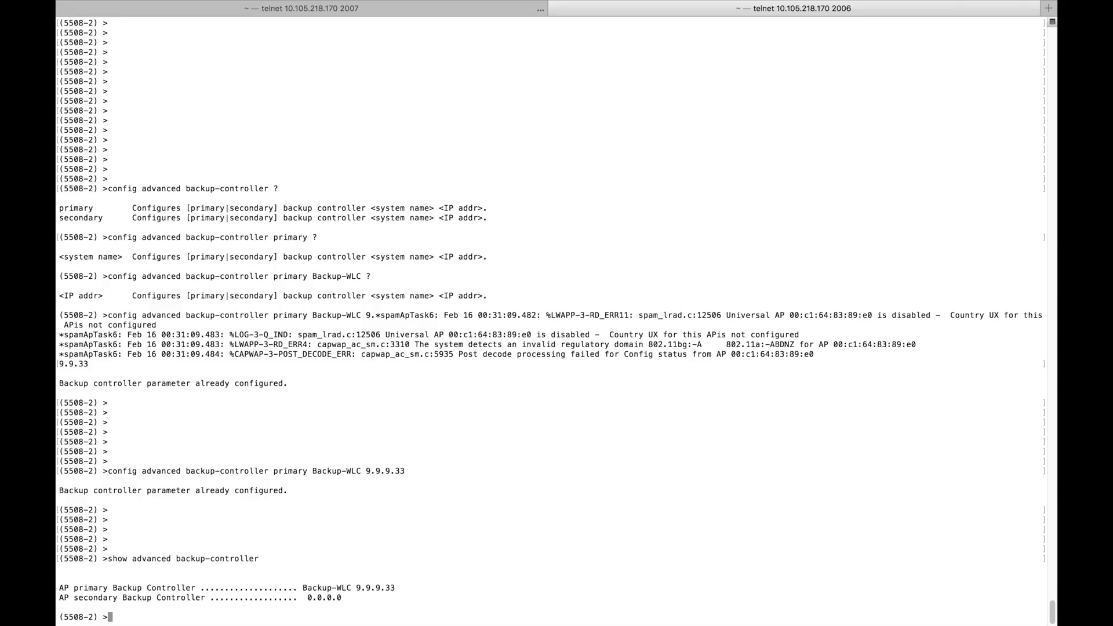
key("super+shift+bracketleft")
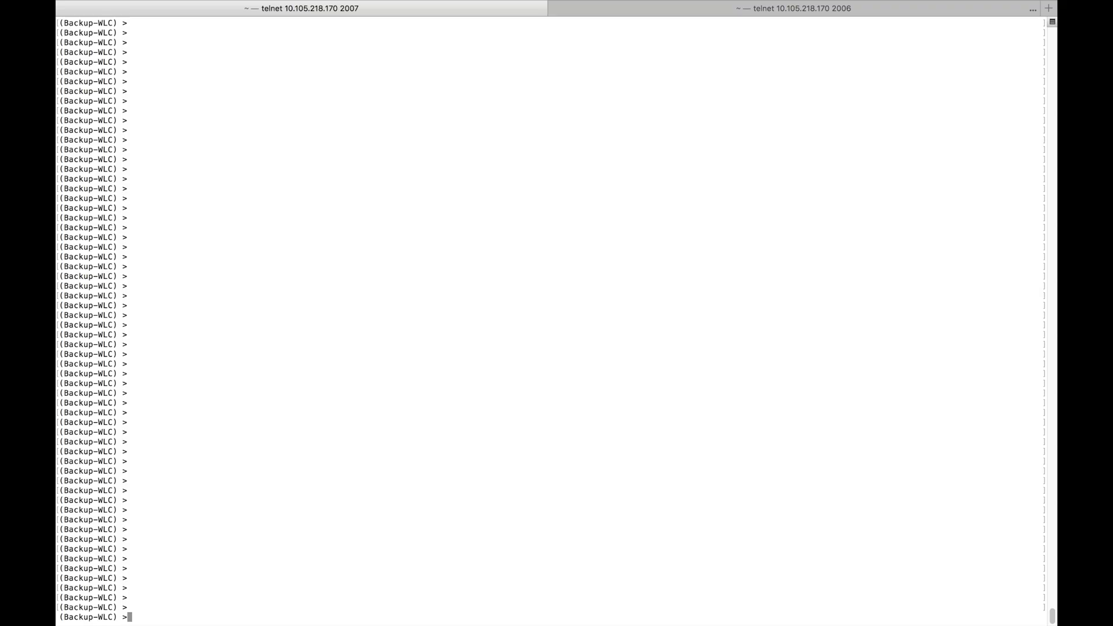
Step: Run show redundancy summary on Backup-WLC
type("show red")
key("Tab")
type("summary")
key("Return")
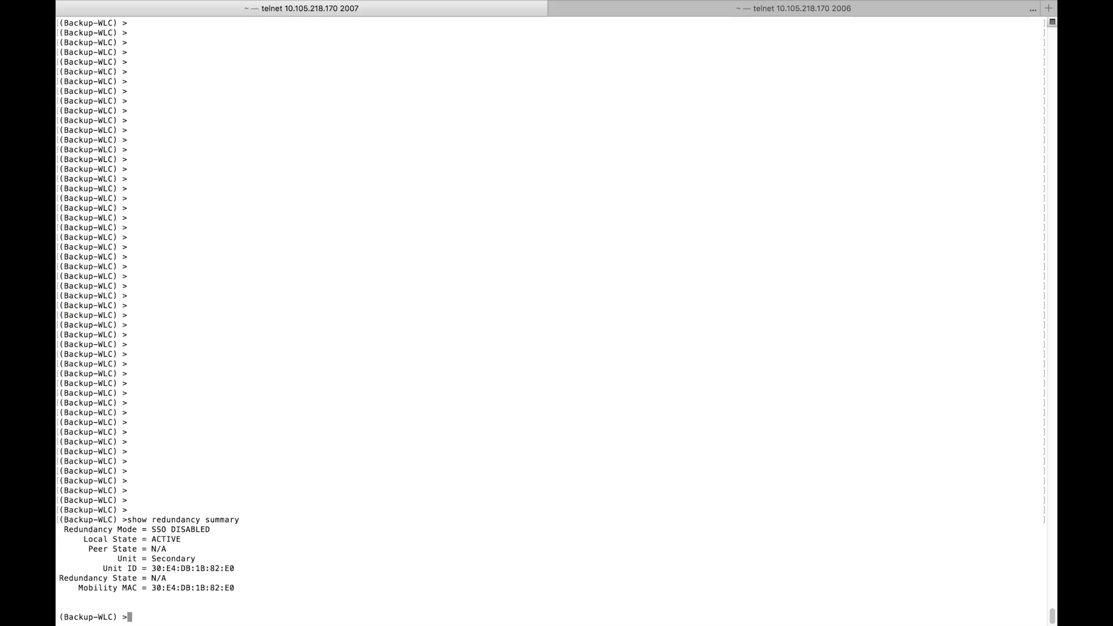
Step: Highlight the SSO DISABLED, Local State ACTIVE and Unit Secondary lines, then return to 5508-2
triple_click(184, 530)
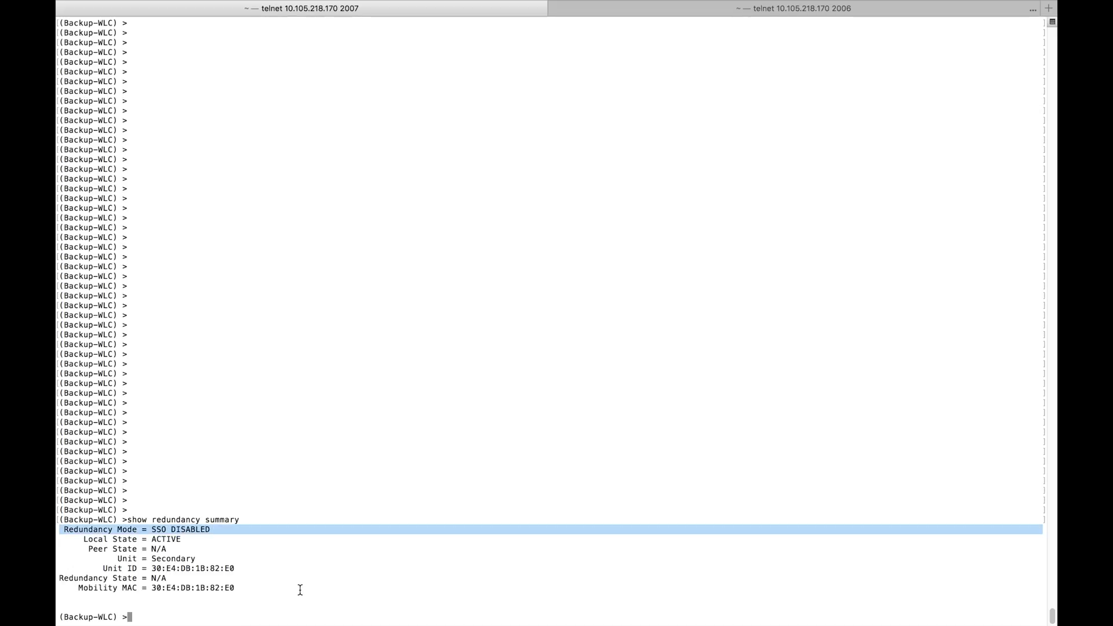
left_click(168, 540)
triple_click(168, 540)
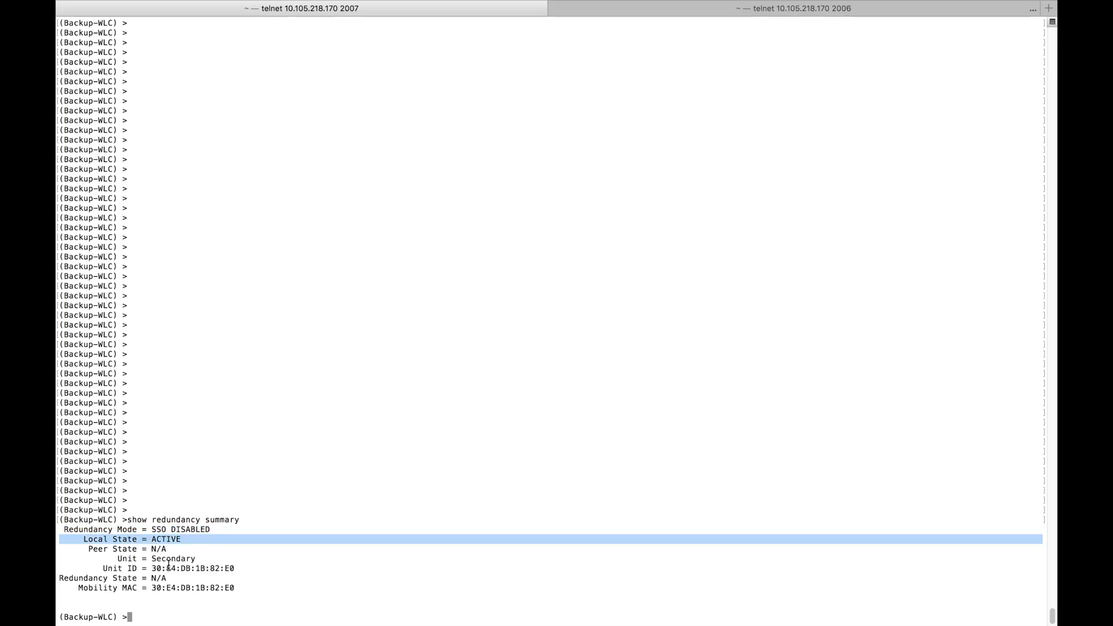
left_click(169, 564)
triple_click(169, 567)
triple_click(179, 557)
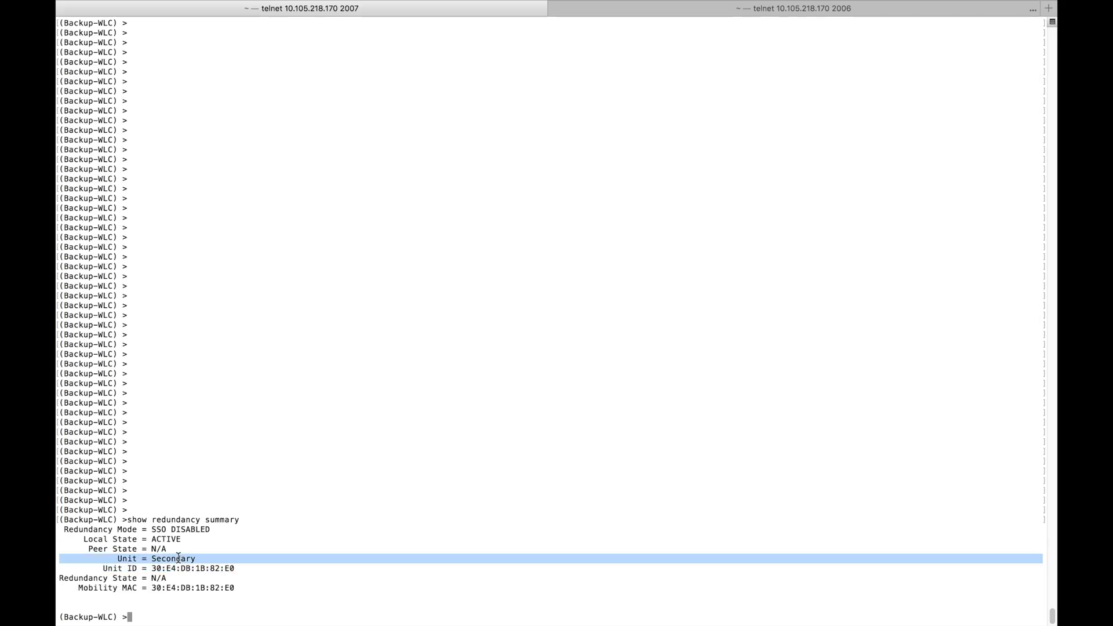
left_click(641, 13)
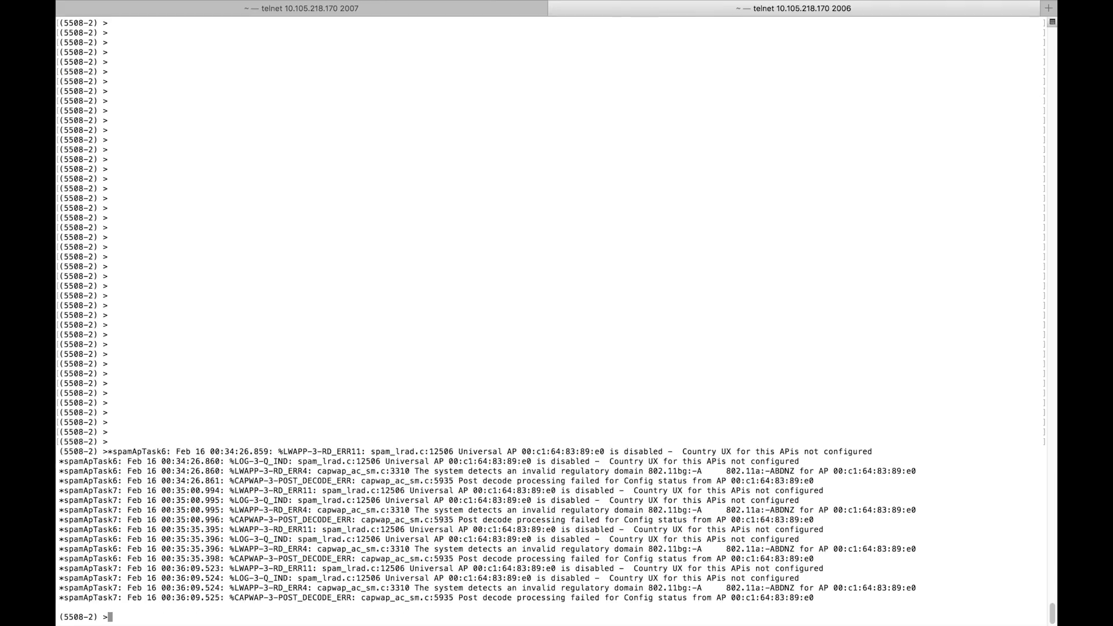
Step: Run show redundancy summary on the 5508-2 controller
key("Return")
key("Return")
key("Return")
key("Return")
key("Return")
key("Return")
key("Return")
key("Return")
key("Return")
key("Return")
key("Return")
key("Return")
key("Return")
key("Return")
key("Return")
key("Return")
key("Return")
key("Return")
key("Return")
key("Return")
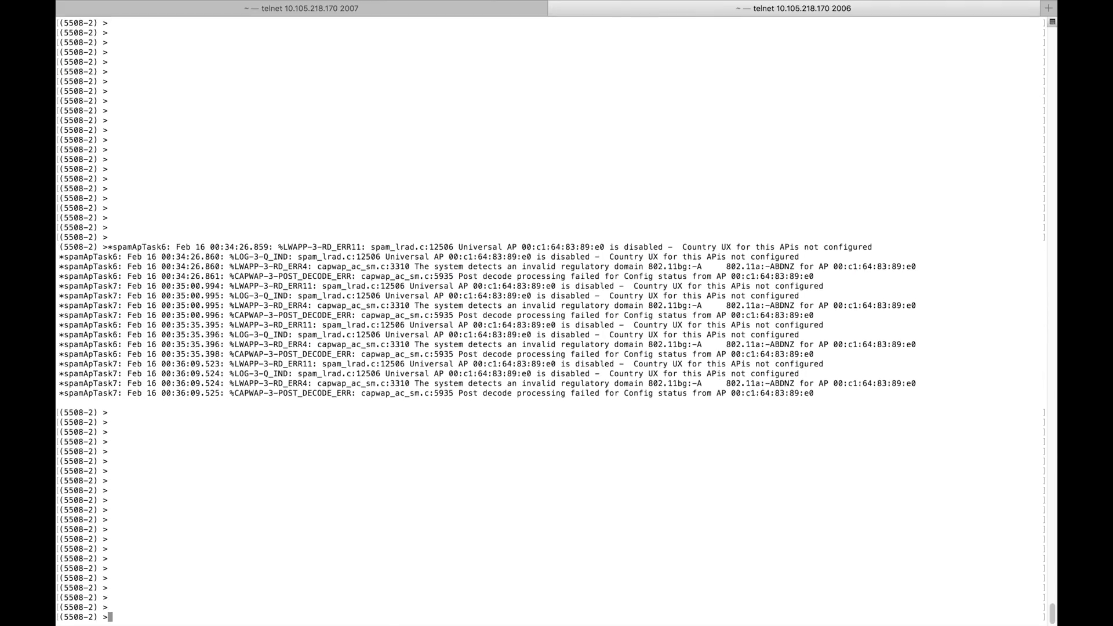
key("Return")
key("Return")
key("Return")
key("Return")
key("Return")
key("Return")
type("show re?dundancy")
key("Return")
key("Up")
type("summary")
key("Return")
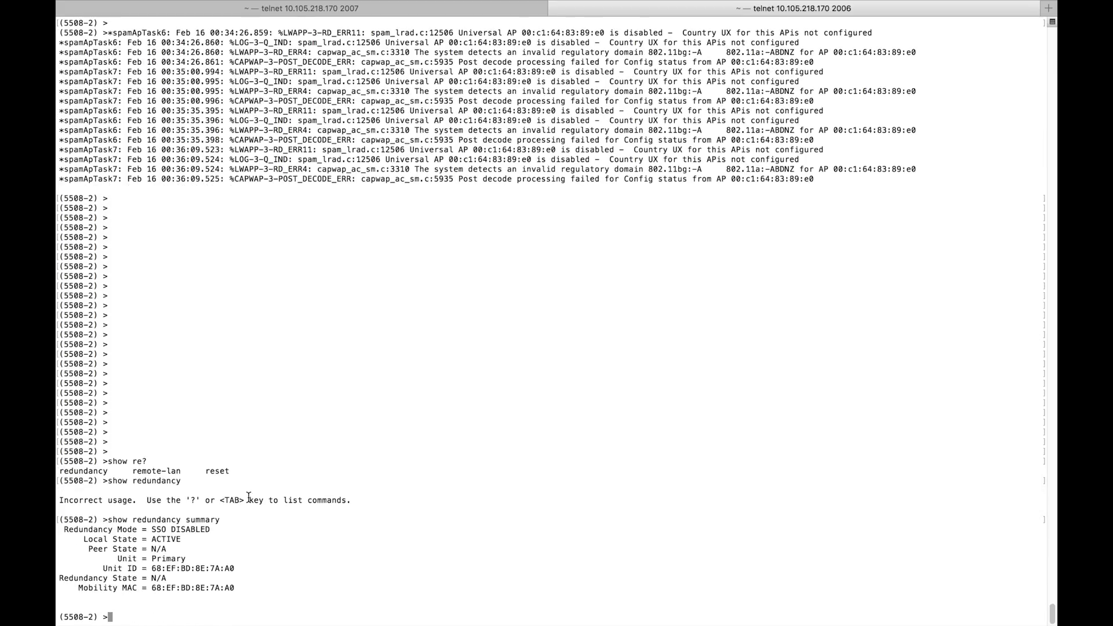
Step: Highlight the DISABLED redundancy mode, Local State ACTIVE and Unit Primary lines
double_click(184, 529)
triple_click(171, 539)
triple_click(173, 558)
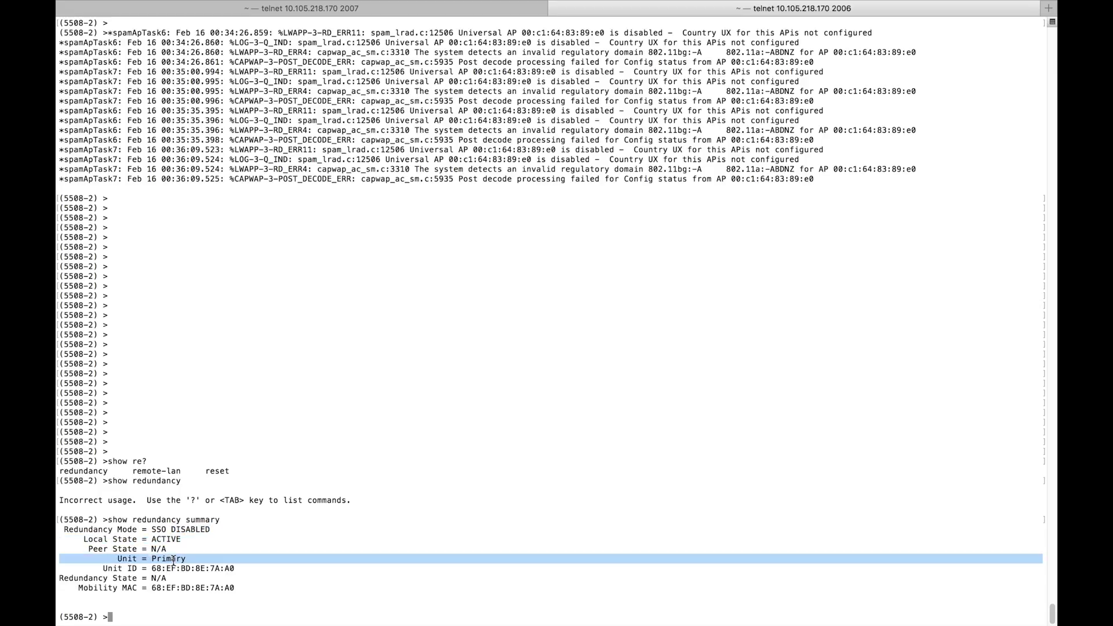
left_click(427, 619)
Step: Run show advanced backup-controller, highlight Backup-WLC 9.9.9.33, then switch to Firefox
type("show back")
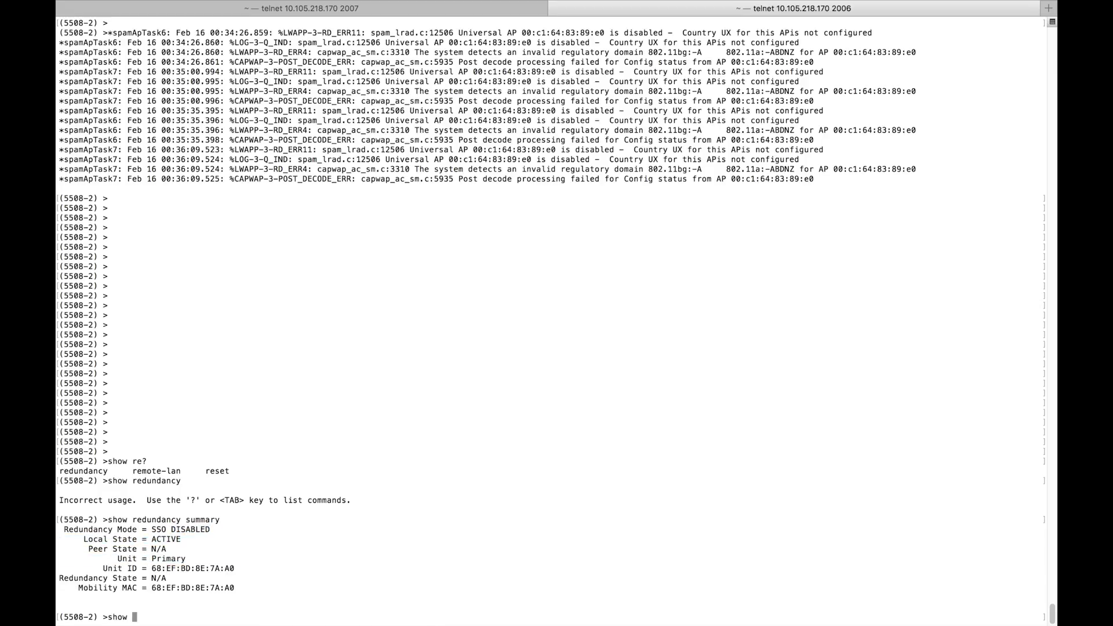
key("BackSpace")
key("BackSpace")
key("BackSpace")
key("BackSpace")
type("advanced bac")
key("Tab")
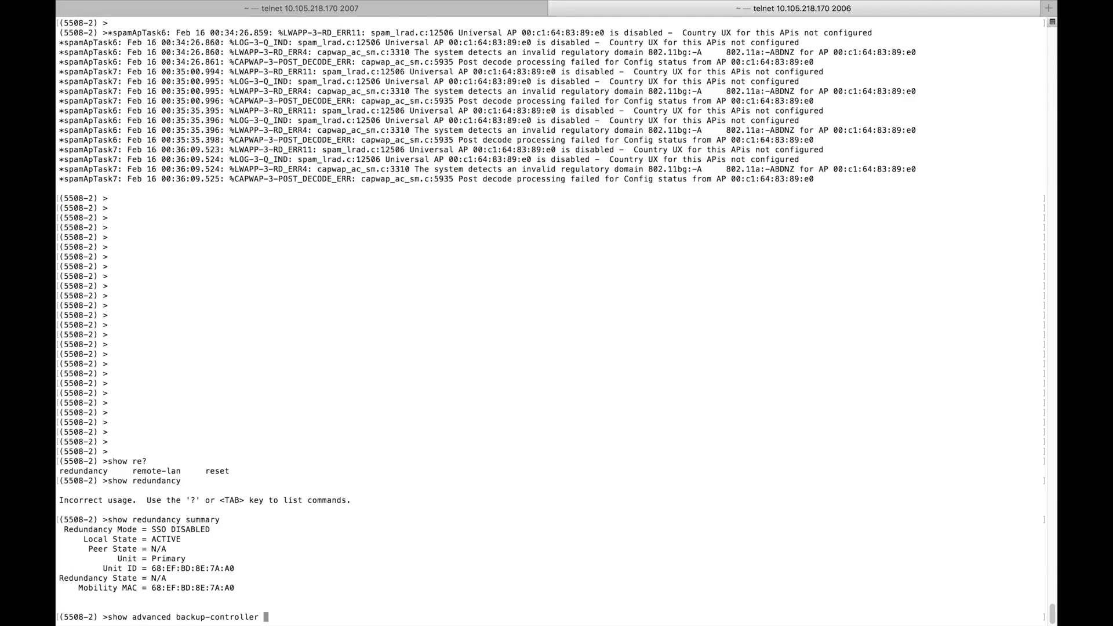
key("Return")
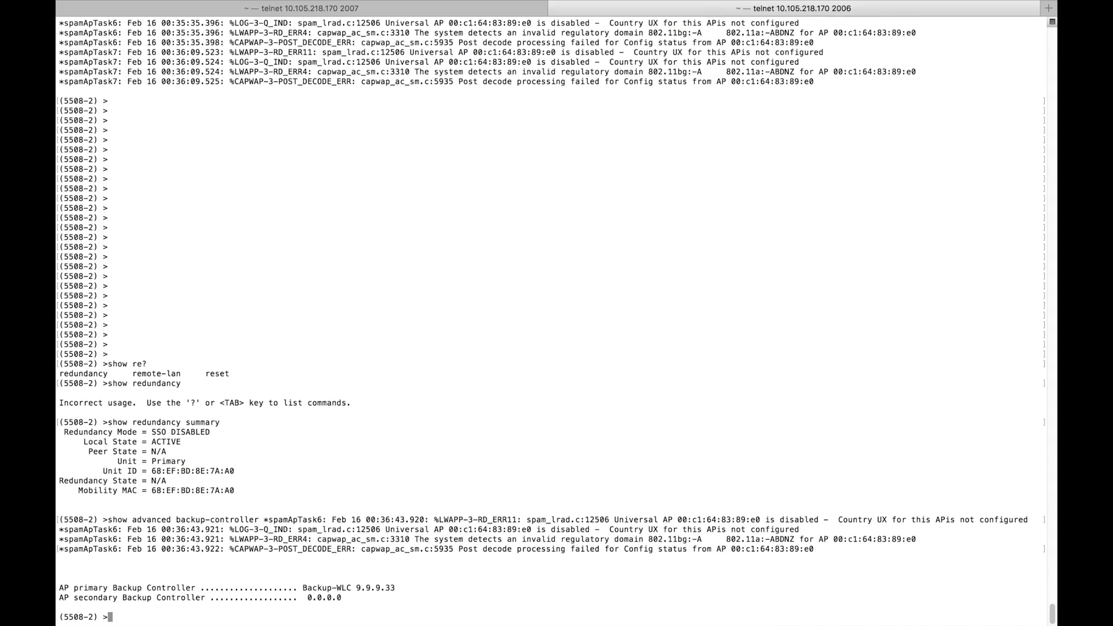
left_click_drag(303, 587, 396, 589)
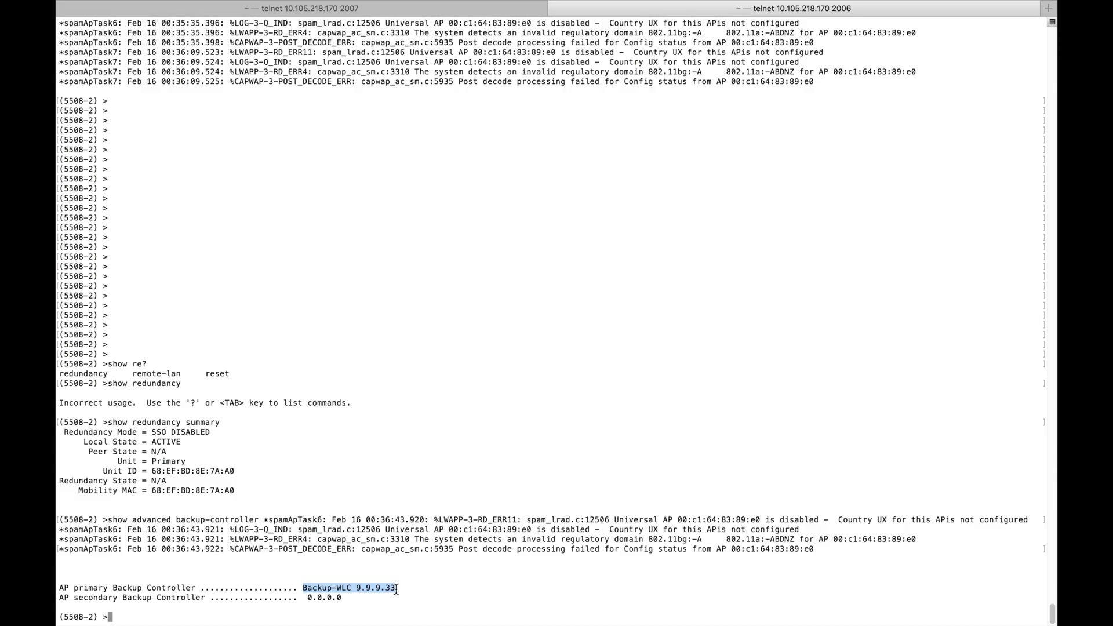
key("super+Tab")
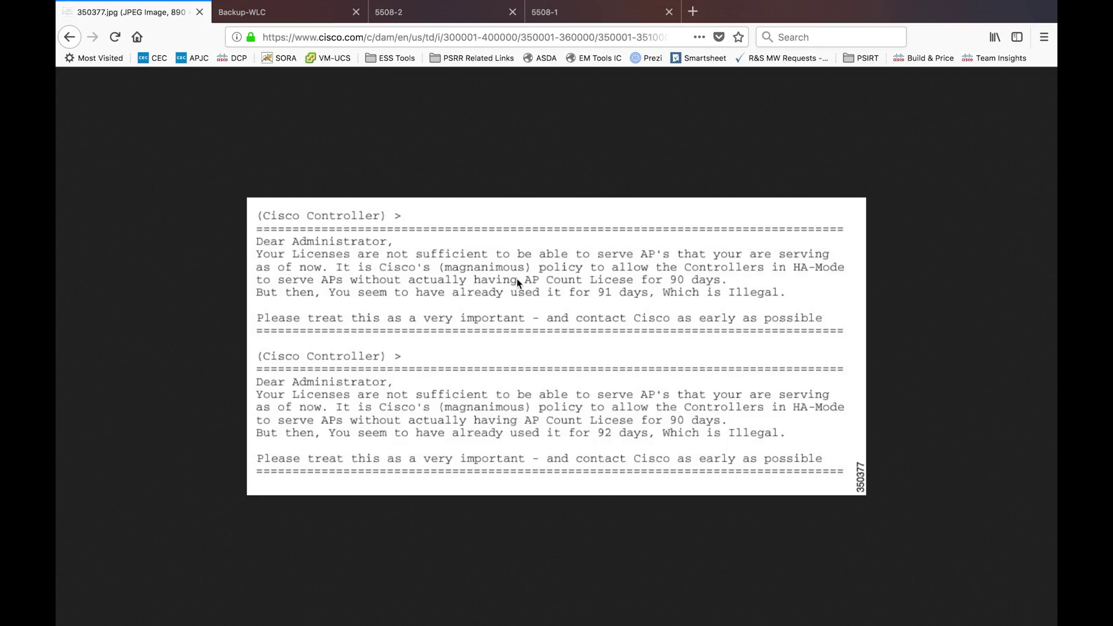
Step: Leave the licensing image and open the N+1 High Availability Overview chapter from Book Contents
left_click(69, 37)
scroll(513, 263, "up", 5)
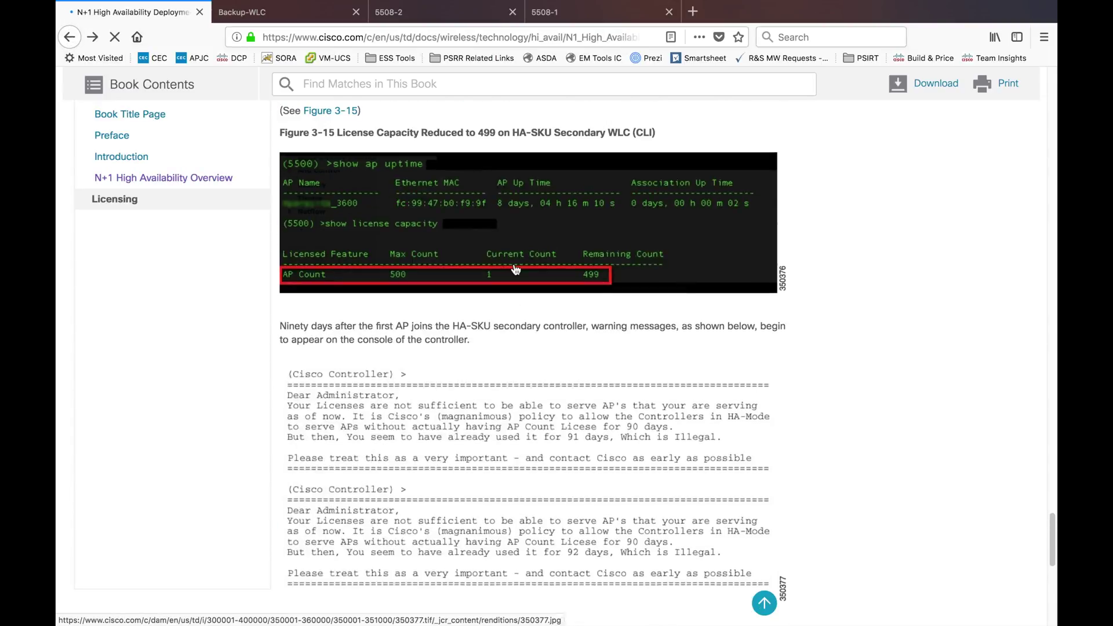
left_click(174, 178)
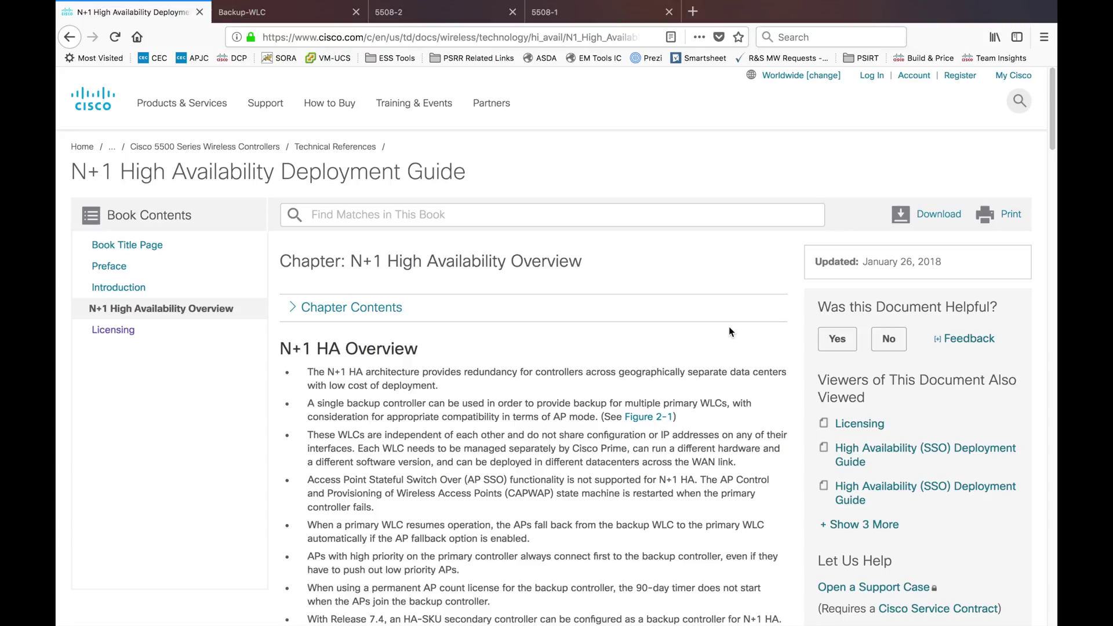
mouse_move(508, 11)
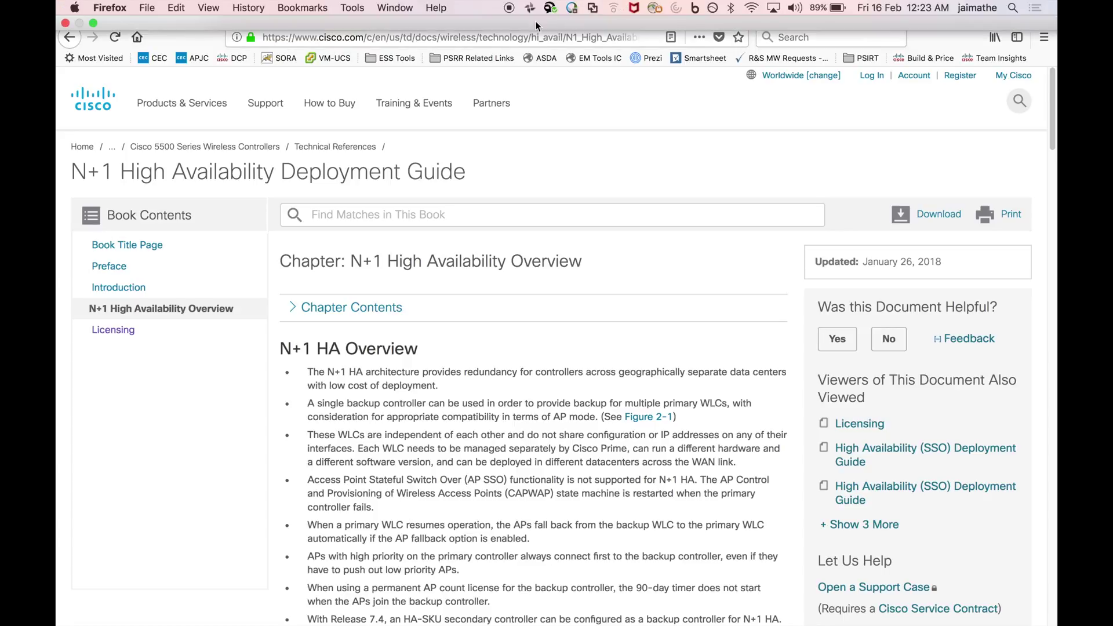